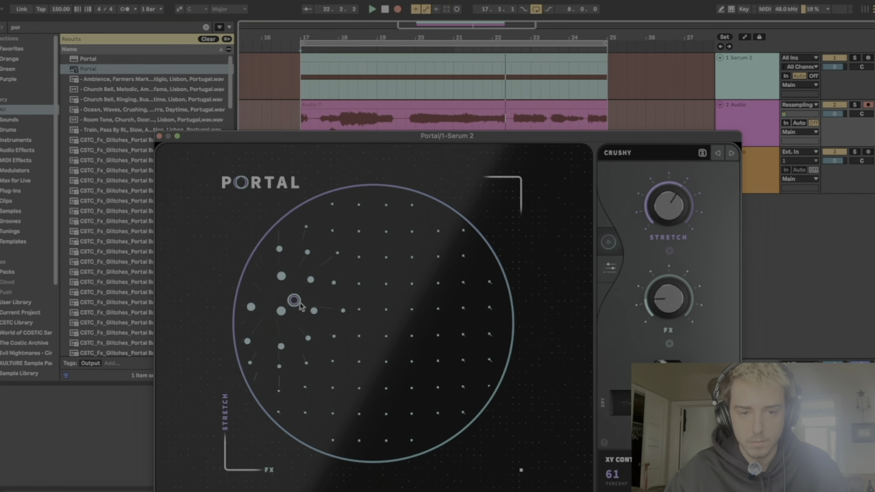
# Sweep the XY control point across Portal's grid with the CRUSHY preset loaded on the Serum 2 track
pyautogui.moveTo(360, 383); pyautogui.dragTo(415, 340)
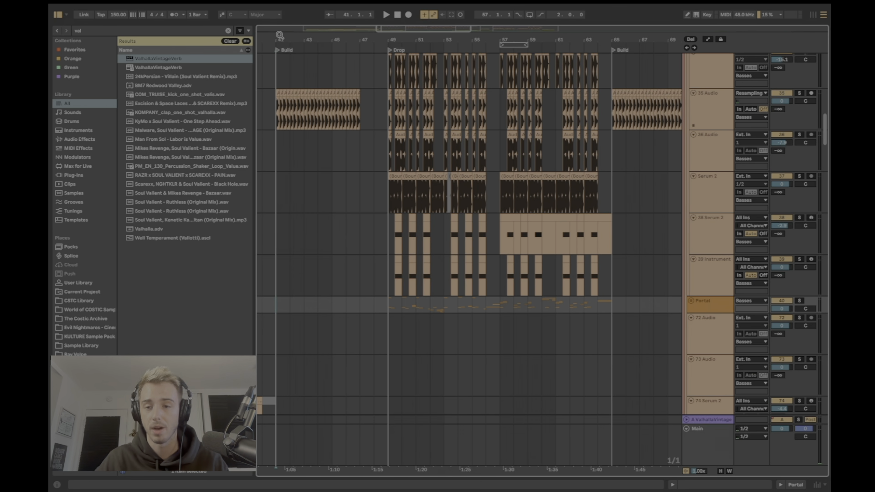
# Play the arrangement from the Build marker at bar 41 into the drop and listen to the basses in context
pyautogui.moveTo(349, 40); pyautogui.dragTo(357, 23)
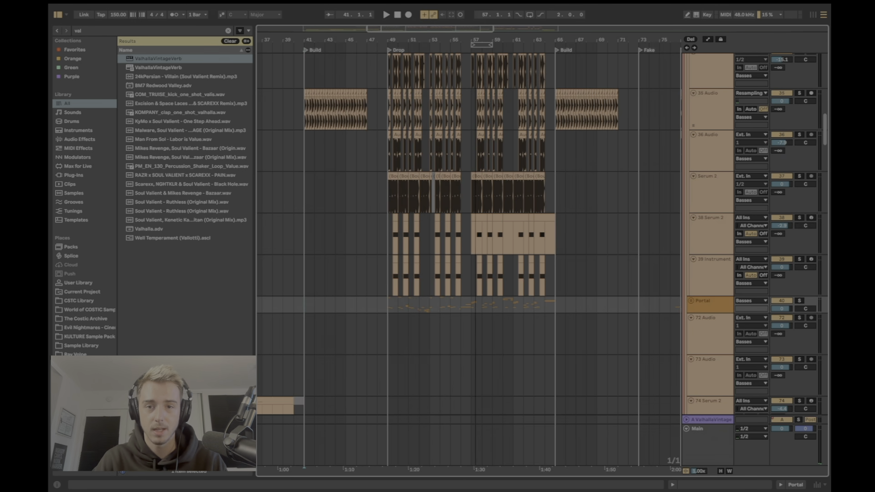
pyautogui.scroll(3, 470, 255)
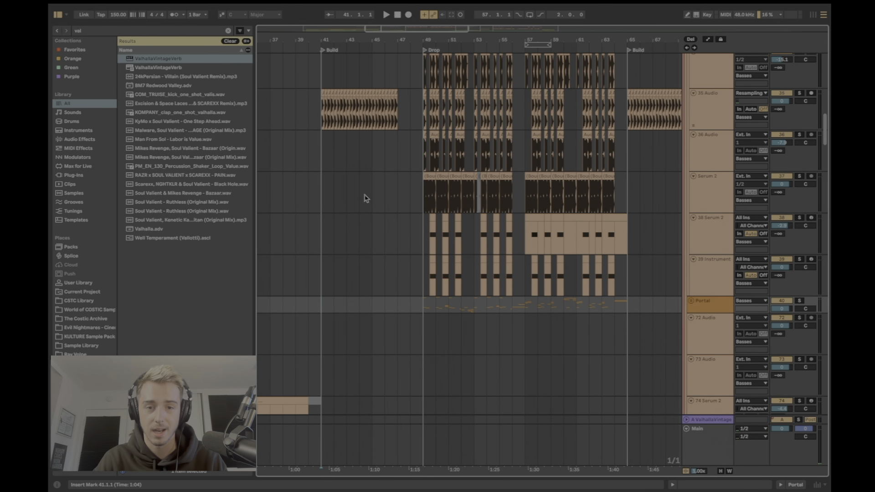
pyautogui.moveTo(560, 32); pyautogui.dragTo(557, 55)
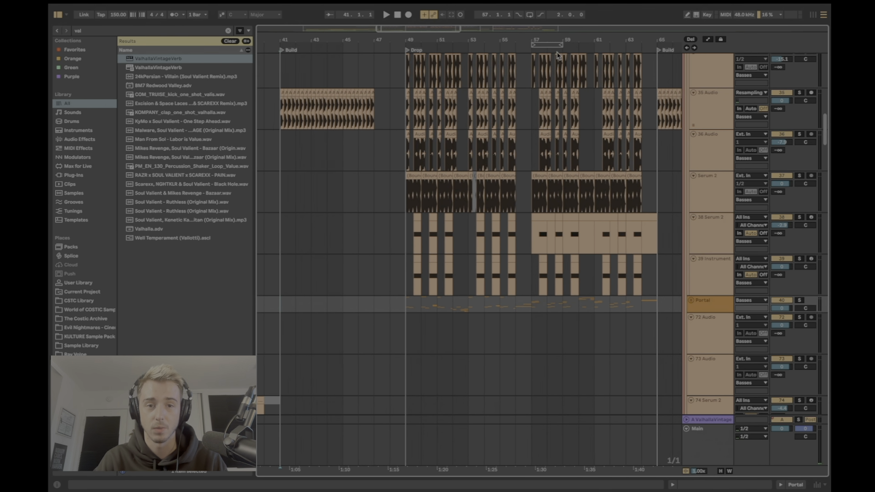
pyautogui.press('space')
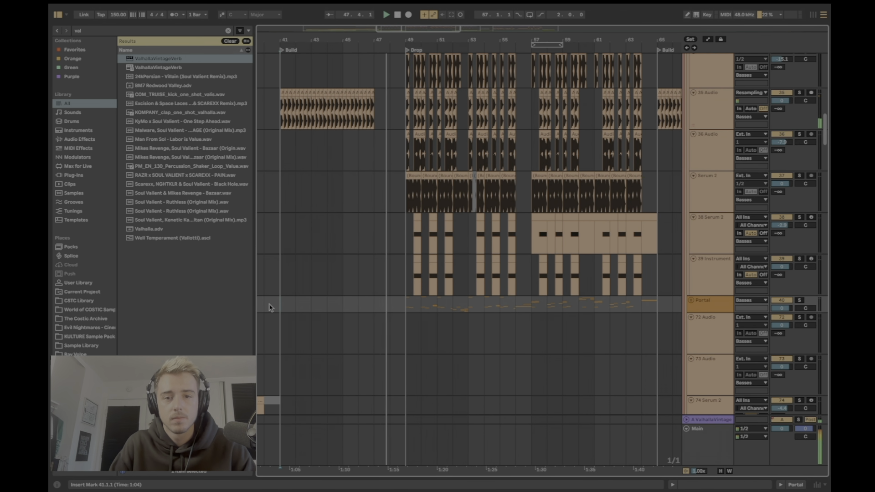
pyautogui.moveTo(458, 40); pyautogui.dragTo(462, 73)
pyautogui.click(330, 16)
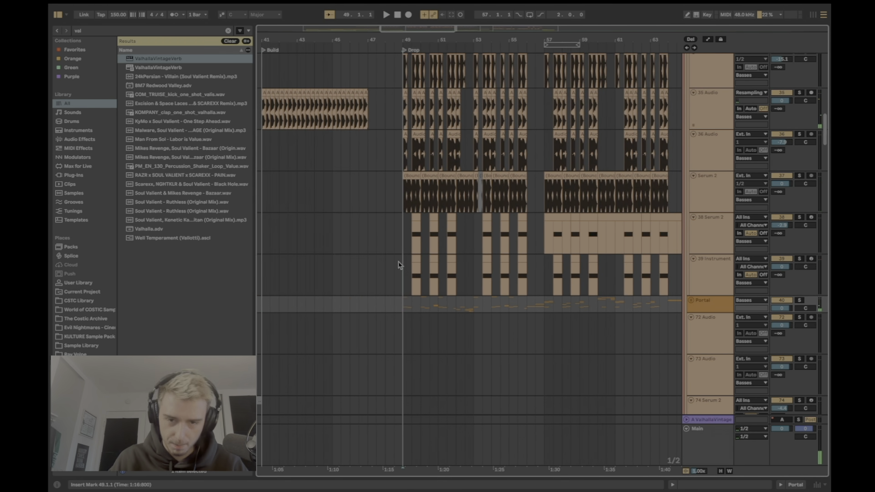
# Play the drop from bar 48 to hear the bass and instrument tracks together with the Portal group
pyautogui.click(399, 265)
pyautogui.moveTo(502, 39); pyautogui.dragTo(452, 34)
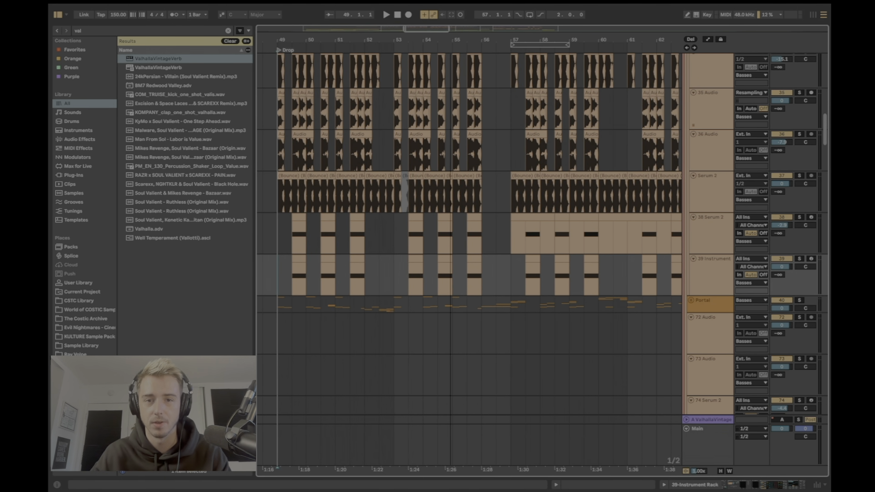
pyautogui.moveTo(451, 36); pyautogui.dragTo(399, 35)
pyautogui.moveTo(317, 37); pyautogui.dragTo(344, 36)
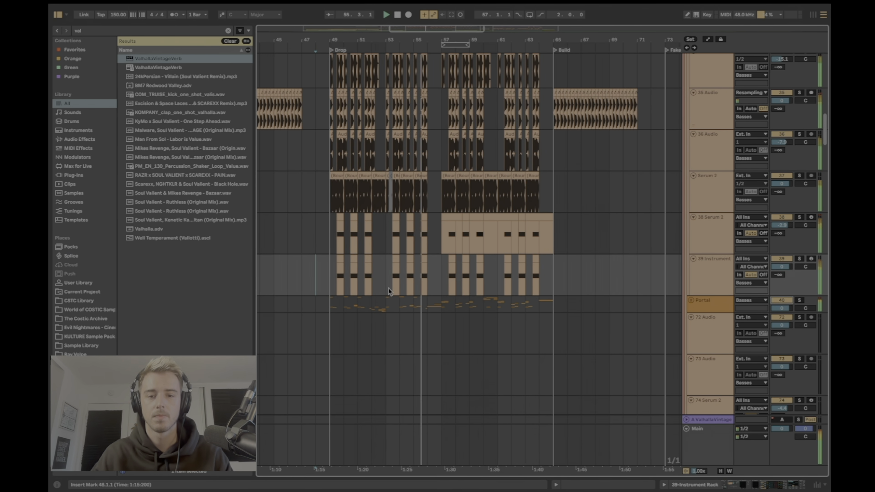
# Solo the Portal group track and play the drop from bar 49 to hear only its glitch sounds
pyautogui.click(331, 306)
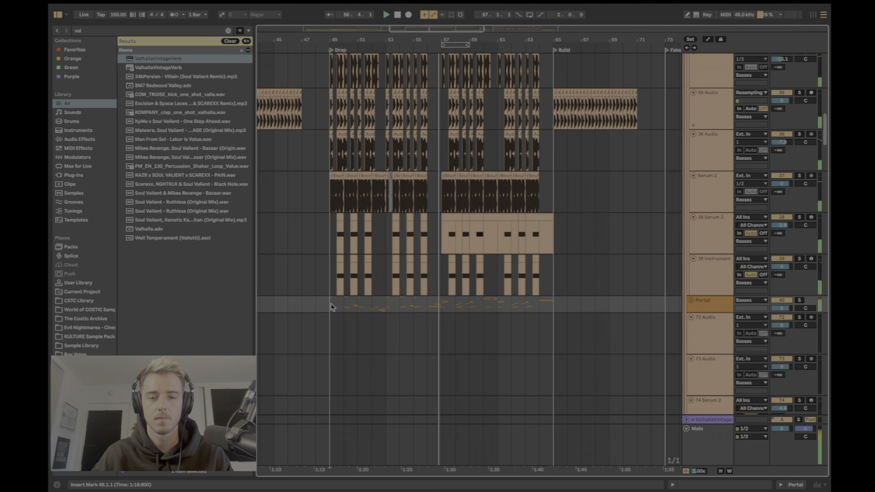
pyautogui.click(800, 301)
pyautogui.press('space')
pyautogui.scroll(5, 404, 146)
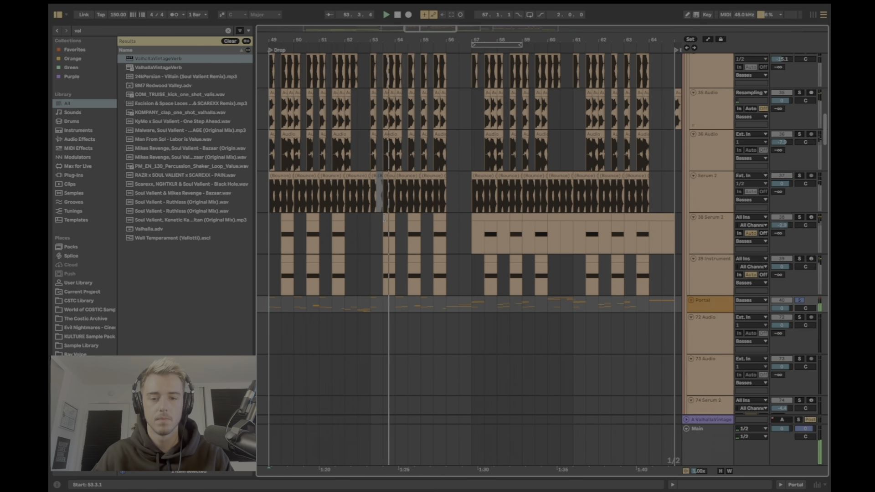
pyautogui.moveTo(429, 39); pyautogui.dragTo(428, 29)
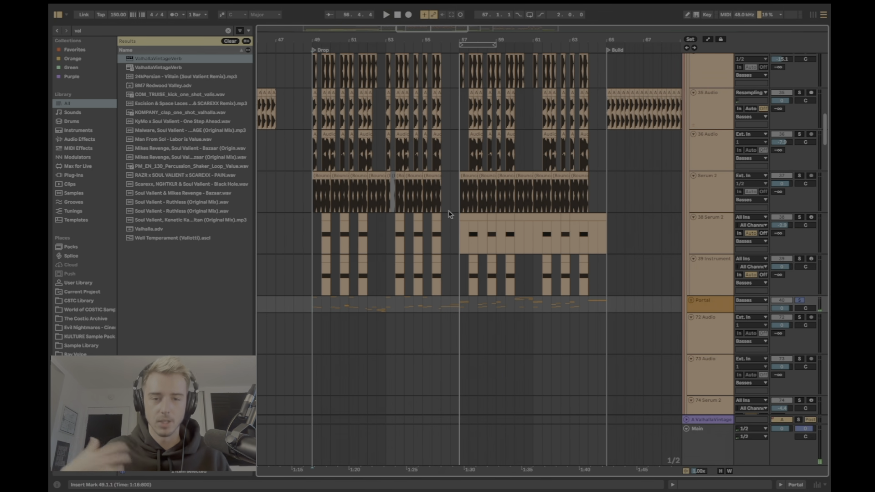
# Set the insert marker at bar 49 and unfold the Portal group track to expose its individual tracks
pyautogui.scroll(-2, 338, 210)
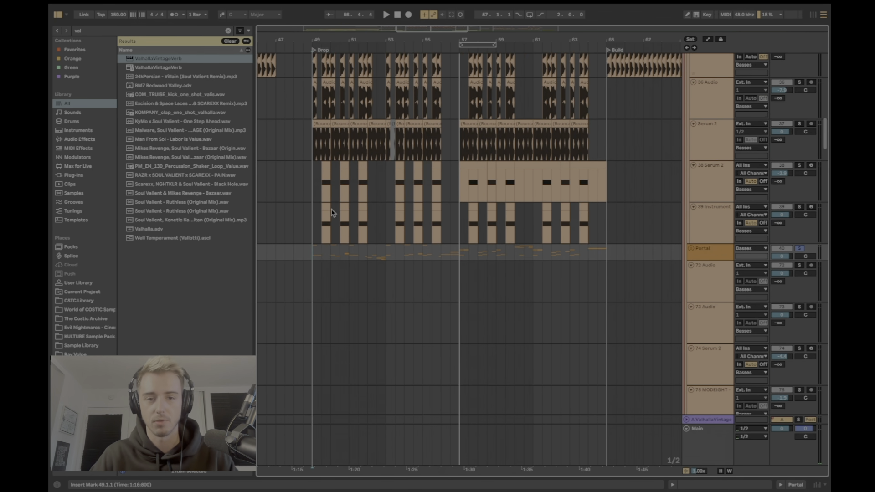
pyautogui.moveTo(409, 39); pyautogui.dragTo(363, 34)
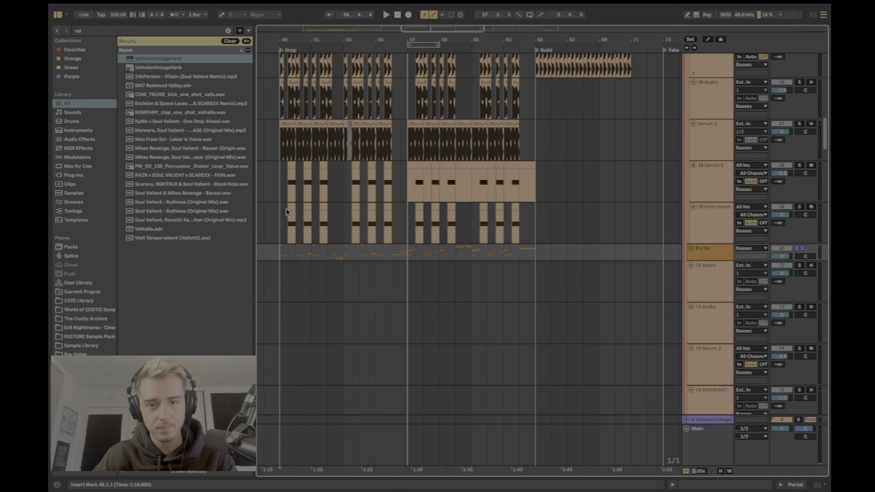
pyautogui.click(286, 249)
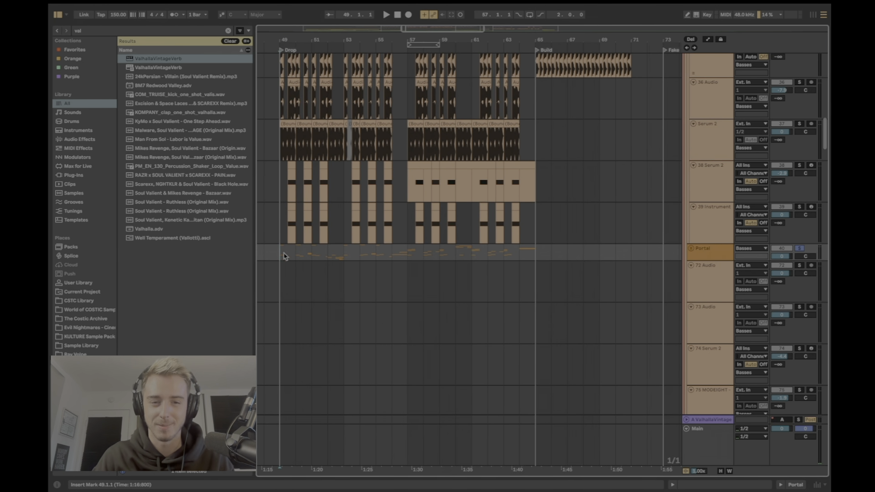
pyautogui.moveTo(289, 40); pyautogui.dragTo(335, 59)
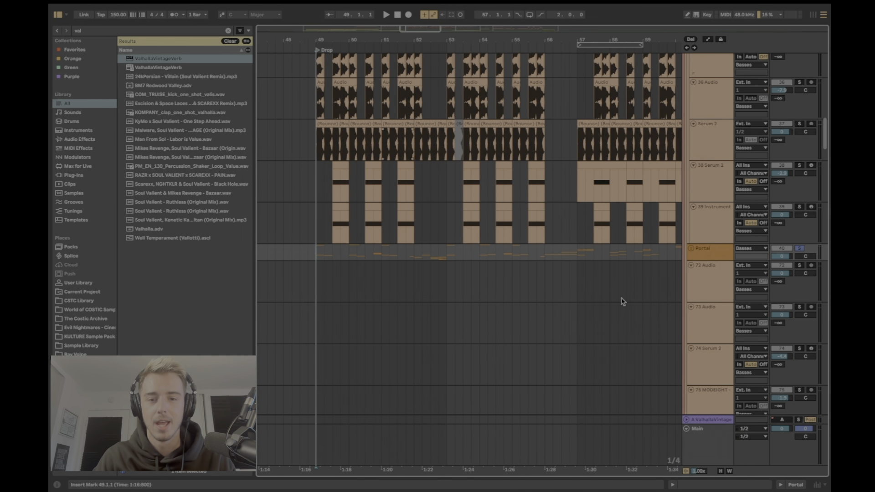
pyautogui.click(691, 250)
pyautogui.scroll(-5, 385, 225)
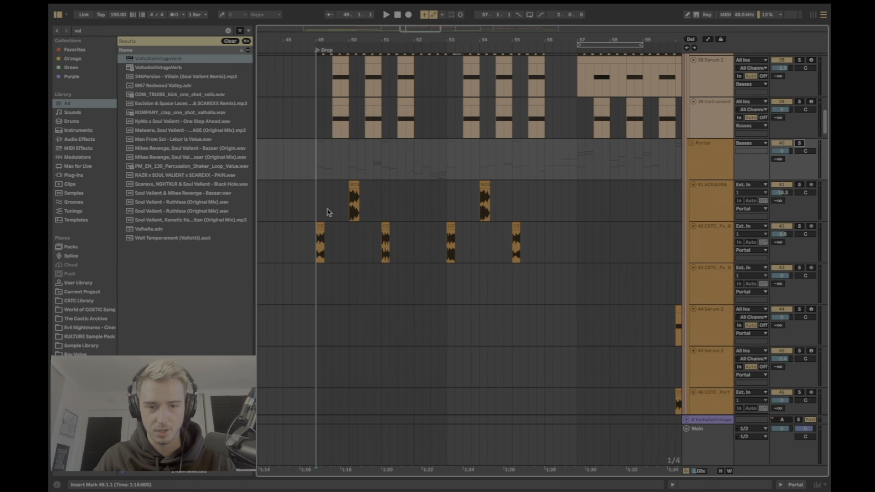
# Search the browser for "port" and add the Portal plug-in to the 41 ACEAURA glitch track
pyautogui.click(318, 220)
pyautogui.moveTo(384, 42); pyautogui.dragTo(359, 56)
pyautogui.scroll(-1, 483, 172)
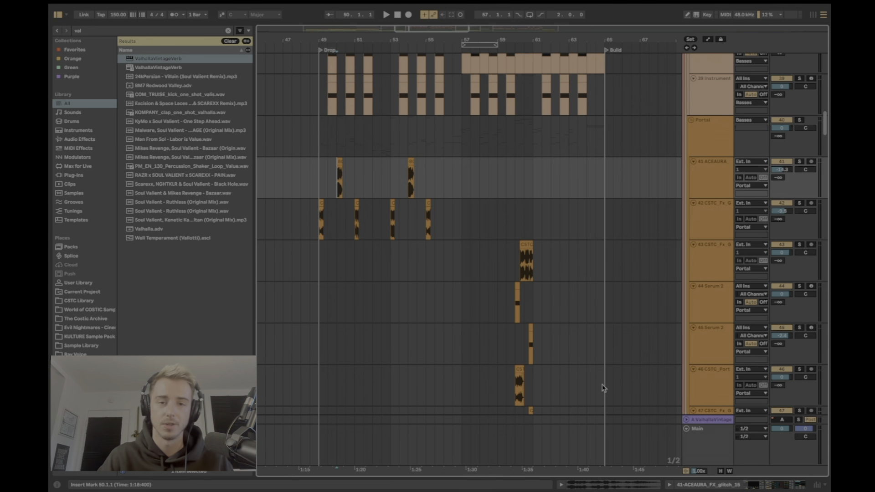
pyautogui.press('super+f')
pyautogui.write('port')
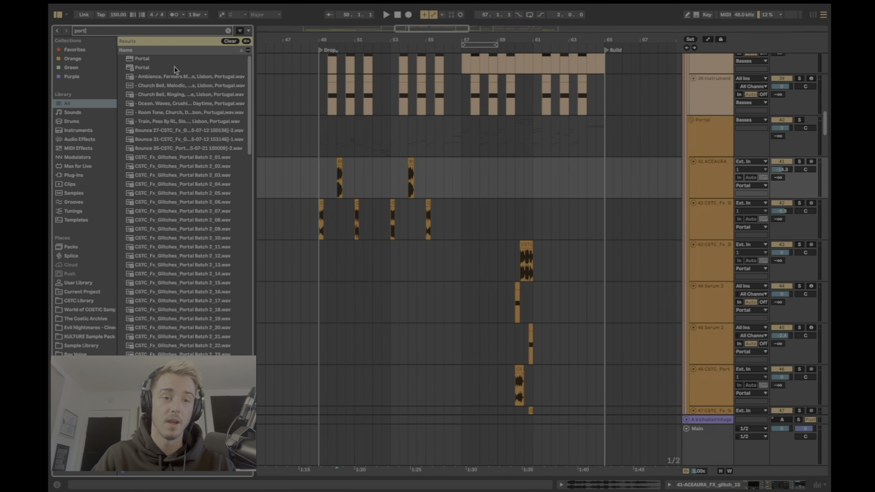
pyautogui.click(174, 69)
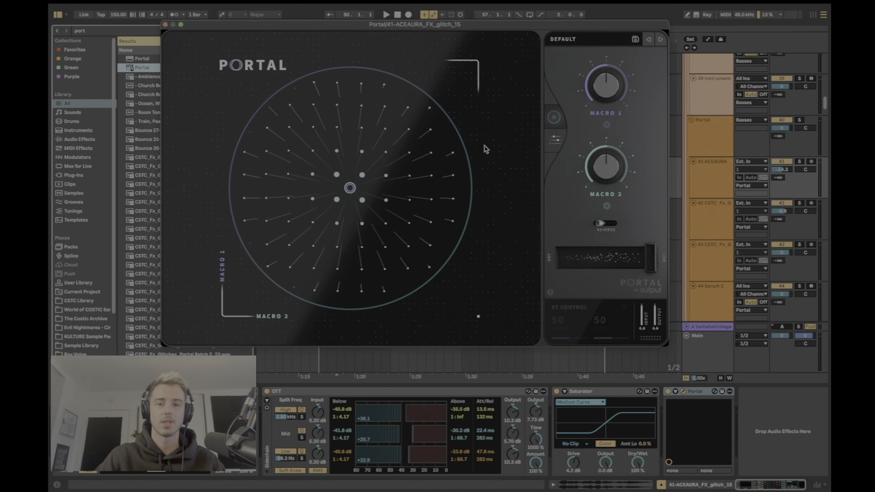
# Look through Portal's grain controls and its preset categories, including Rhythmic and Bass, and close the plug-in window
pyautogui.click(555, 140)
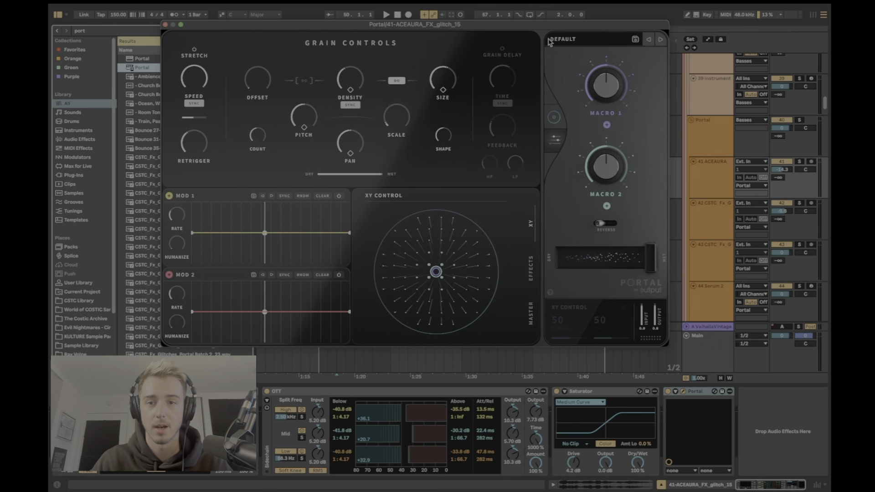
pyautogui.click(563, 39)
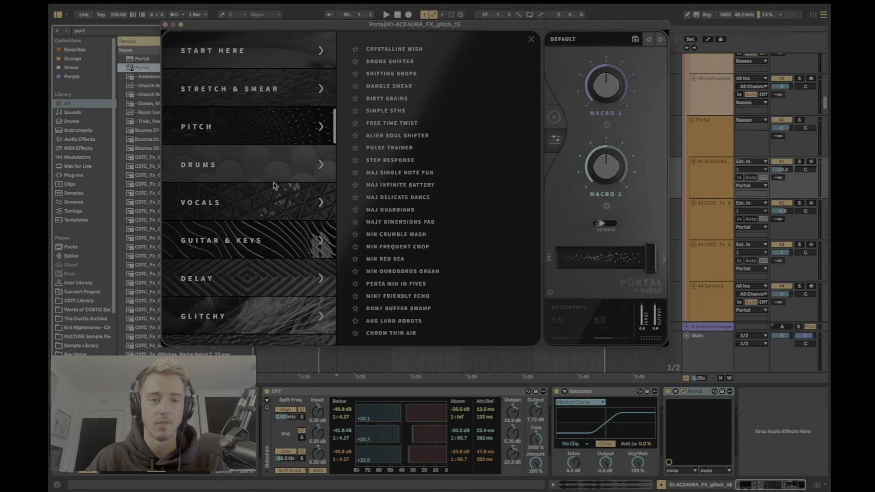
pyautogui.scroll(-3, 277, 253)
pyautogui.click(268, 182)
pyautogui.click(264, 253)
pyautogui.click(255, 275)
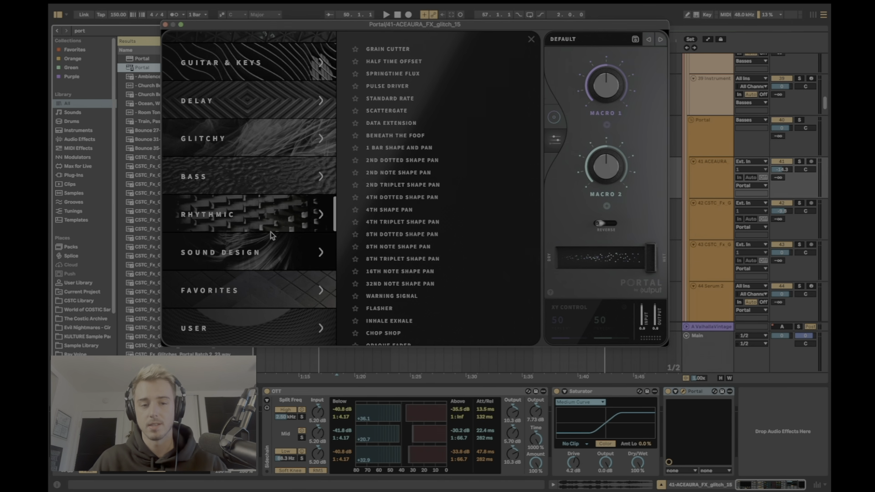
pyautogui.click(242, 255)
pyautogui.click(253, 215)
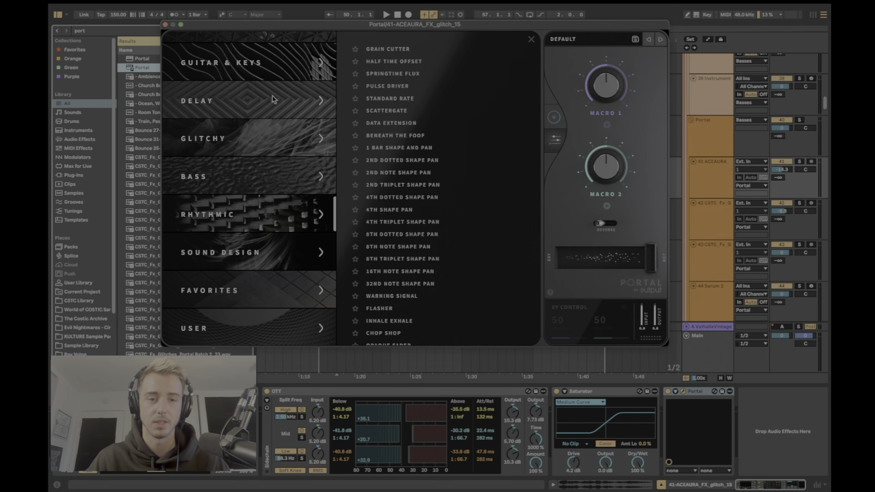
pyautogui.click(262, 140)
pyautogui.click(258, 165)
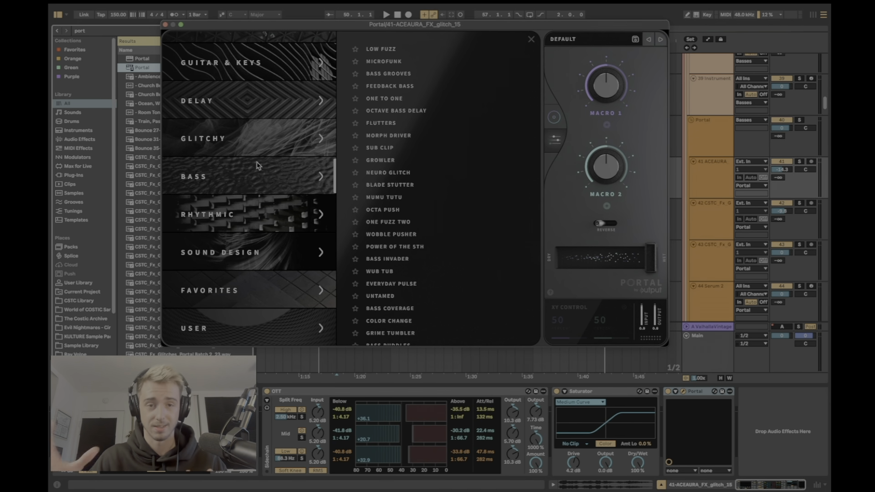
pyautogui.click(165, 24)
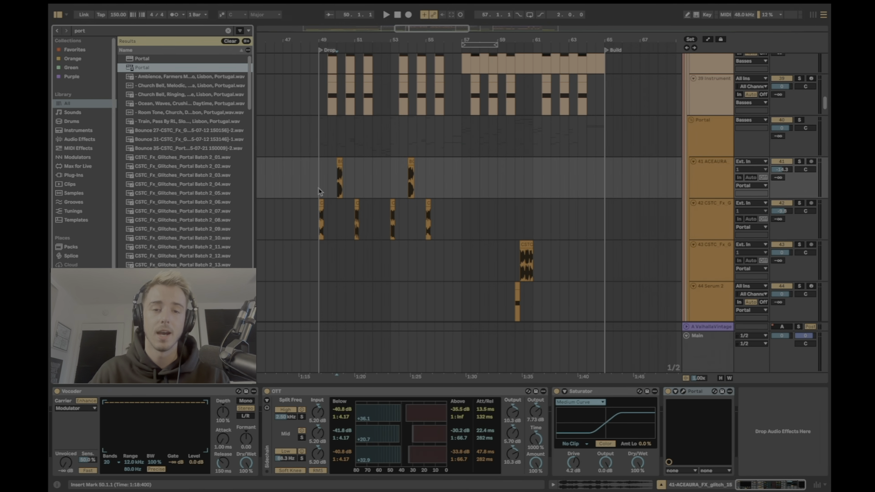
# Place the insert marker at bar 49 on the ACEAURA track and clear the browser search
pyautogui.click(318, 191)
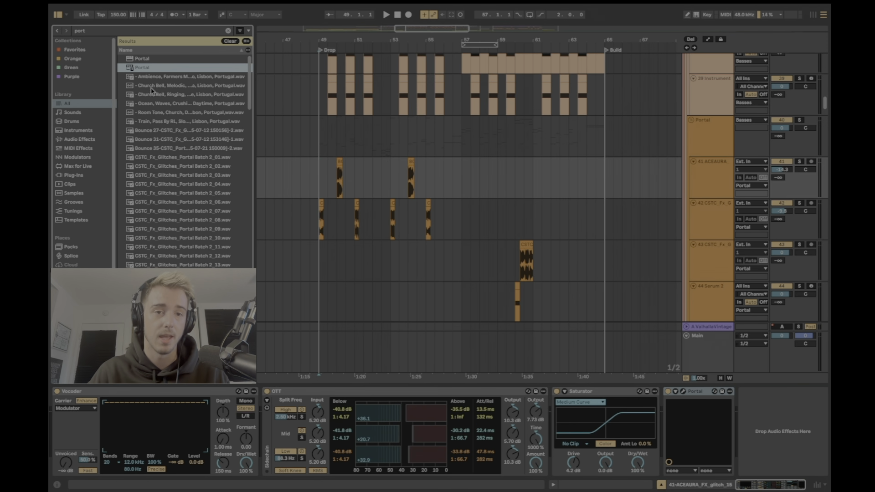
pyautogui.click(231, 41)
pyautogui.moveTo(351, 29); pyautogui.dragTo(350, 36)
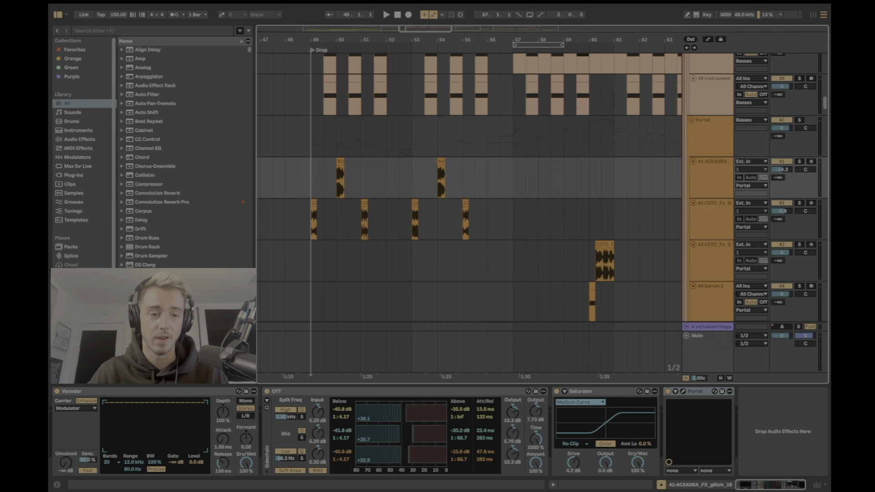
# Collapse the Vocals folder in the sample library and expand the Glitches folder inside One Shots > Fx
pyautogui.click(75, 291)
pyautogui.scroll(-10, 183, 282)
pyautogui.scroll(-3, 205, 219)
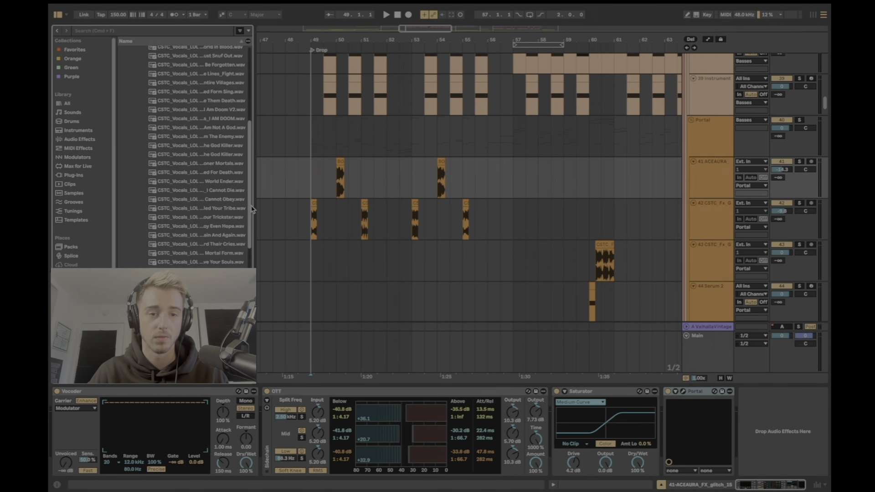
pyautogui.moveTo(250, 209); pyautogui.dragTo(250, 106)
pyautogui.click(134, 112)
pyautogui.click(128, 95)
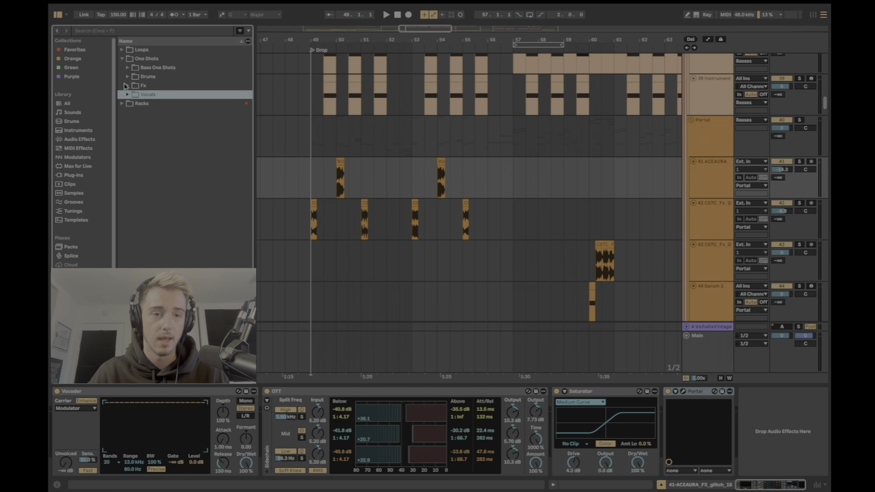
pyautogui.click(128, 85)
pyautogui.click(133, 149)
pyautogui.click(133, 139)
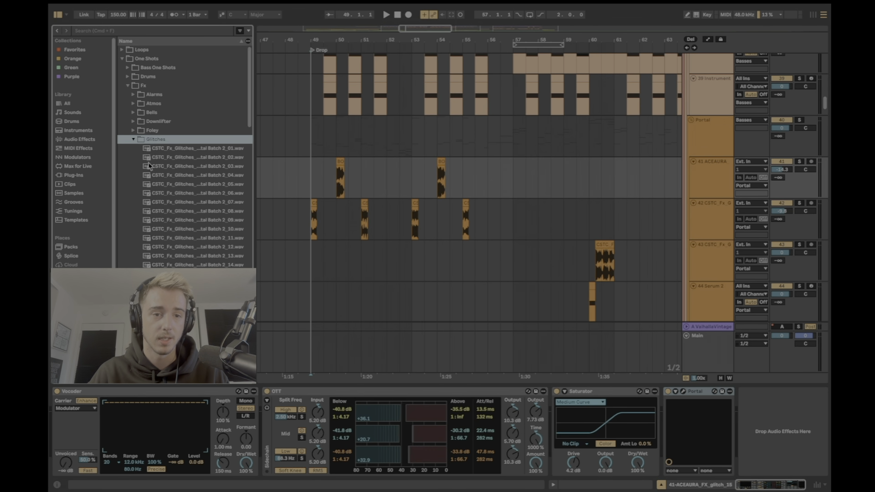
# Audition several Portal Batch 2 glitch samples from the Glitches folder, including numbers 33 and 40
pyautogui.scroll(-10, 241, 164)
pyautogui.scroll(-2, 240, 163)
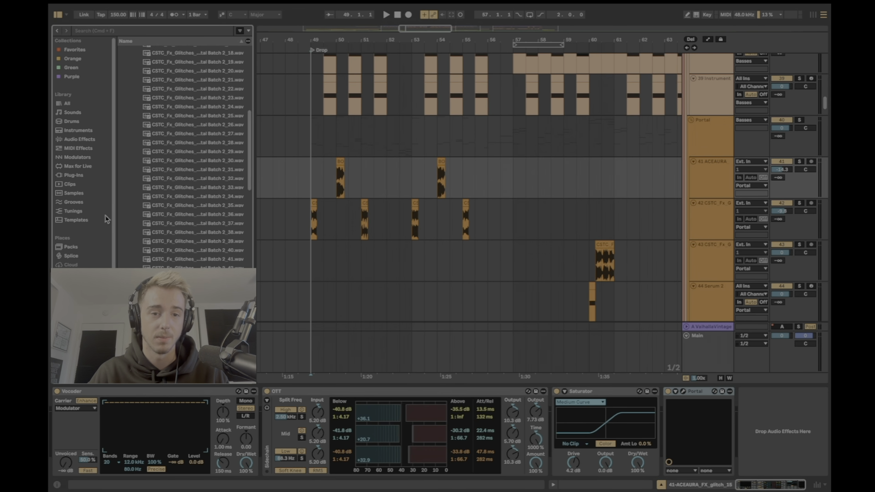
pyautogui.click(176, 188)
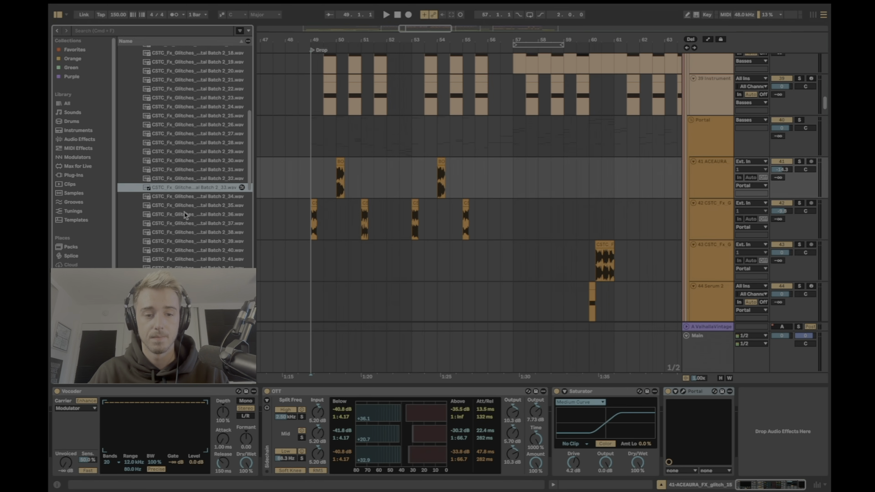
pyautogui.click(185, 214)
pyautogui.click(180, 251)
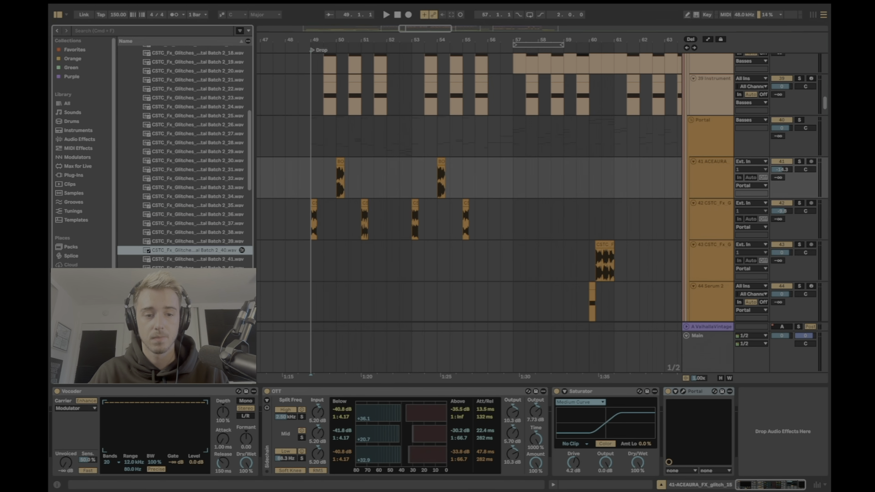
pyautogui.click(180, 269)
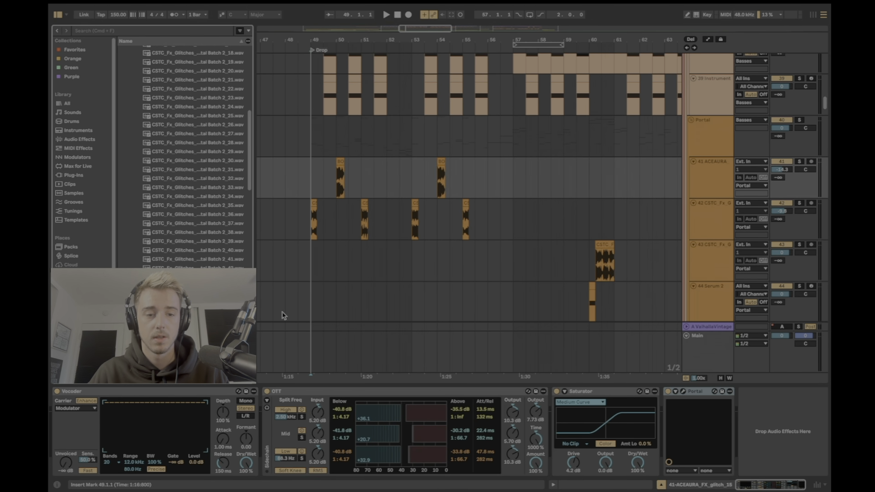
# Widen the browser so the glitch sample names fit, and place the insert marker at bar 49 on the Portal track
pyautogui.click(301, 223)
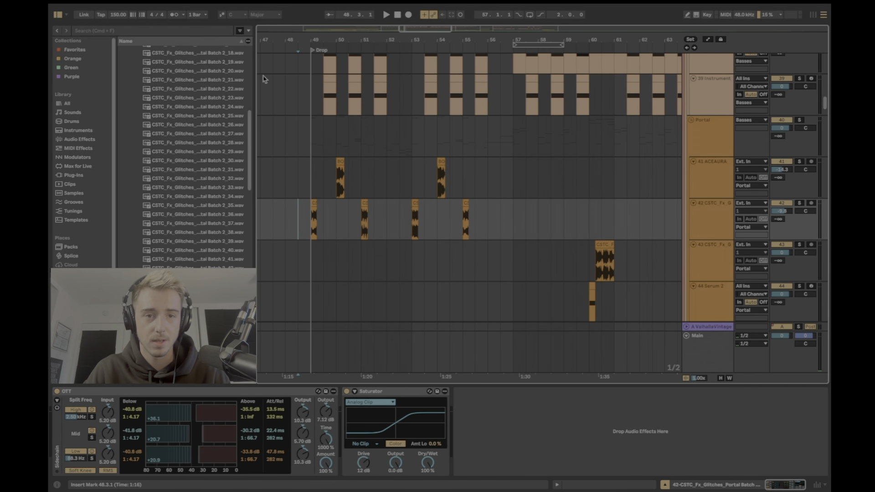
pyautogui.moveTo(254, 91); pyautogui.dragTo(270, 82)
pyautogui.moveTo(262, 151); pyautogui.dragTo(260, 71)
pyautogui.moveTo(396, 43); pyautogui.dragTo(400, 61)
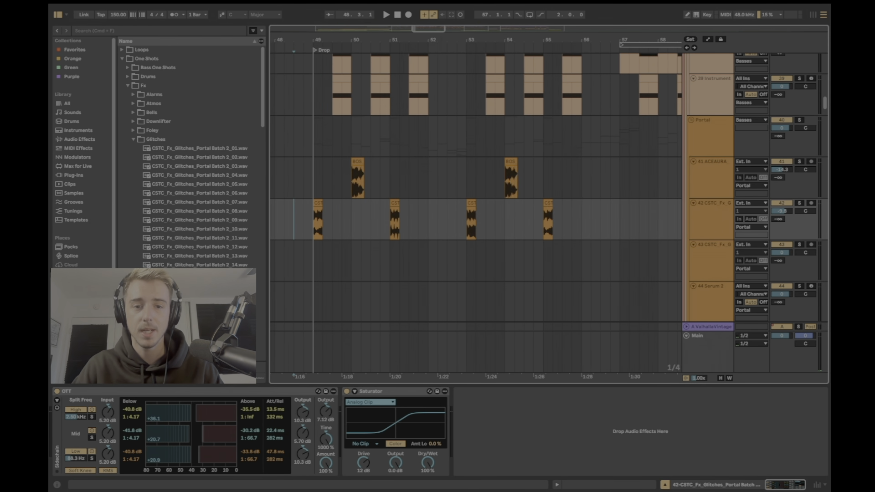
pyautogui.click(314, 181)
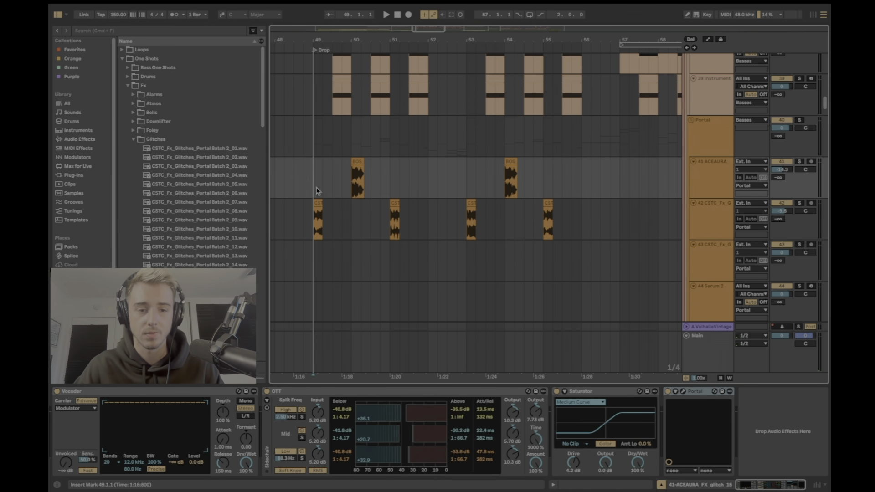
pyautogui.click(320, 153)
pyautogui.click(314, 136)
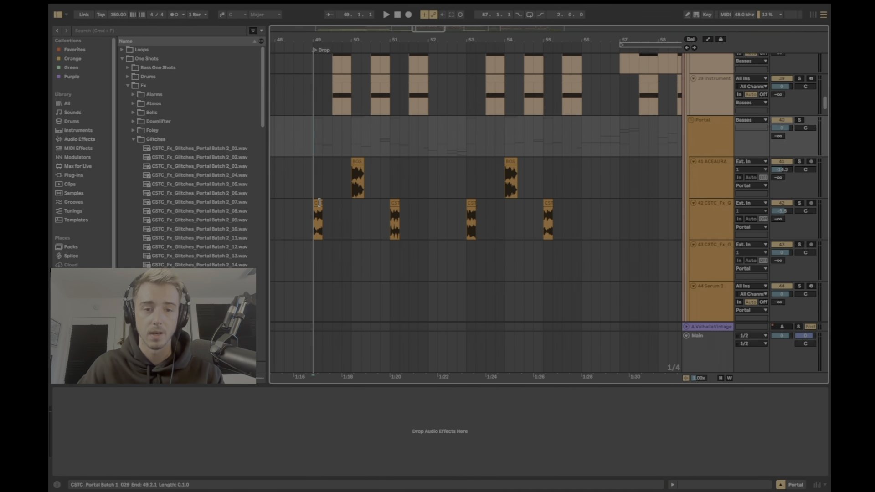
# Extend the first glitch clip on track 42 to 52.3.1, solo the track, and play the lengthened clip
pyautogui.moveTo(322, 205); pyautogui.dragTo(446, 211)
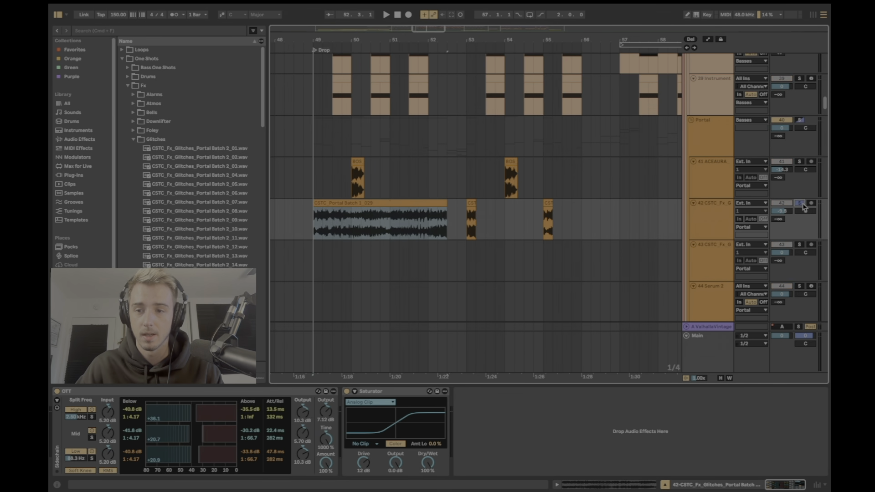
pyautogui.press('space')
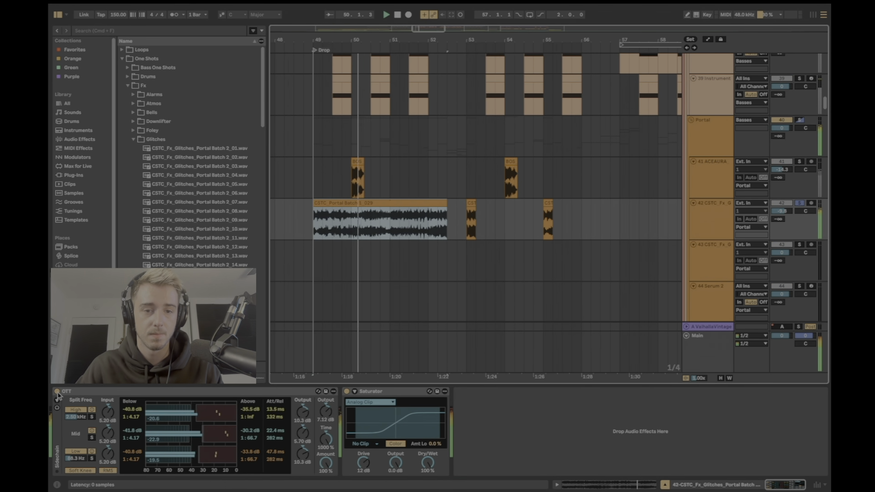
pyautogui.press('space')
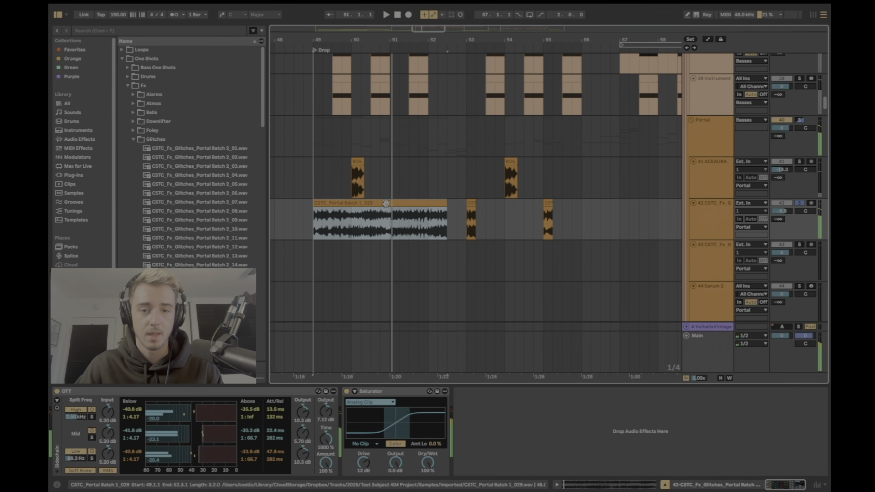
# Undo the extension of the first glitch clip on track 42 and hide the clip details
pyautogui.doubleClick(384, 203)
pyautogui.press('super+z')
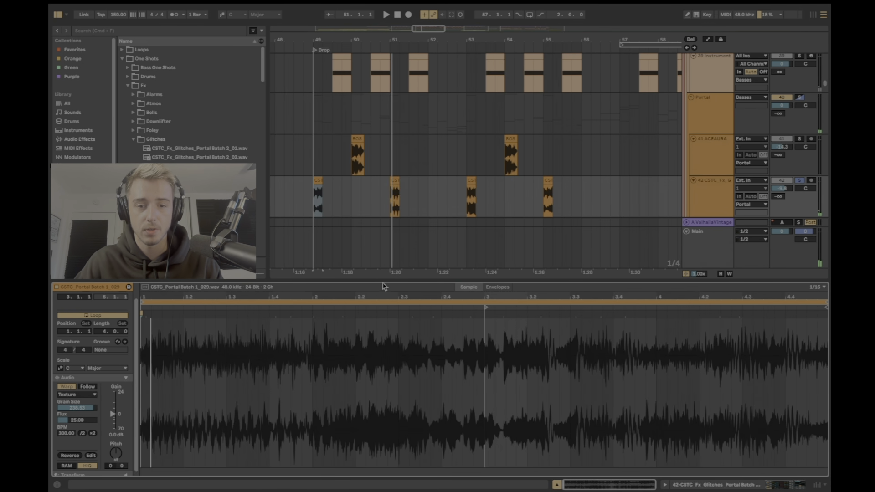
pyautogui.press('super+alt+l')
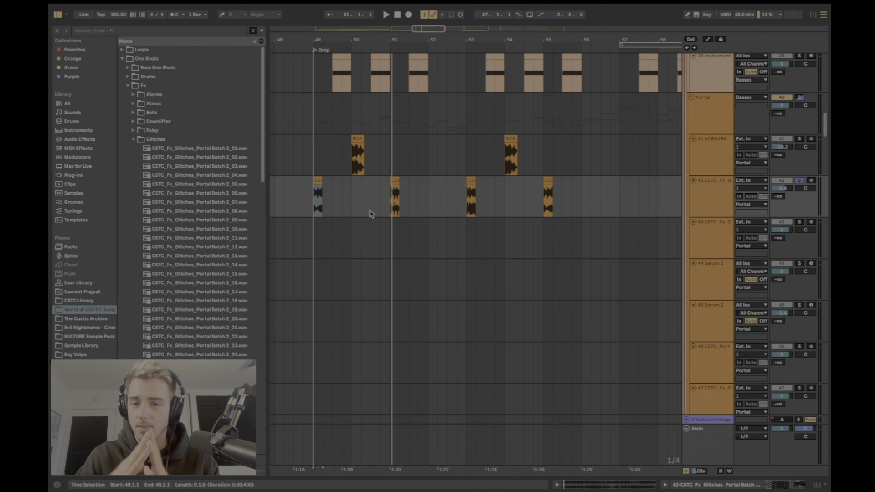
# Play the first glitch on track 42 from bar 49 with OTT and Saturator bypassed, and switch both effects back on
pyautogui.moveTo(399, 41)
pyautogui.mouseDown()
pyautogui.moveTo(396, 50)
pyautogui.moveTo(372, 37)
pyautogui.mouseUp()
pyautogui.click(302, 204)
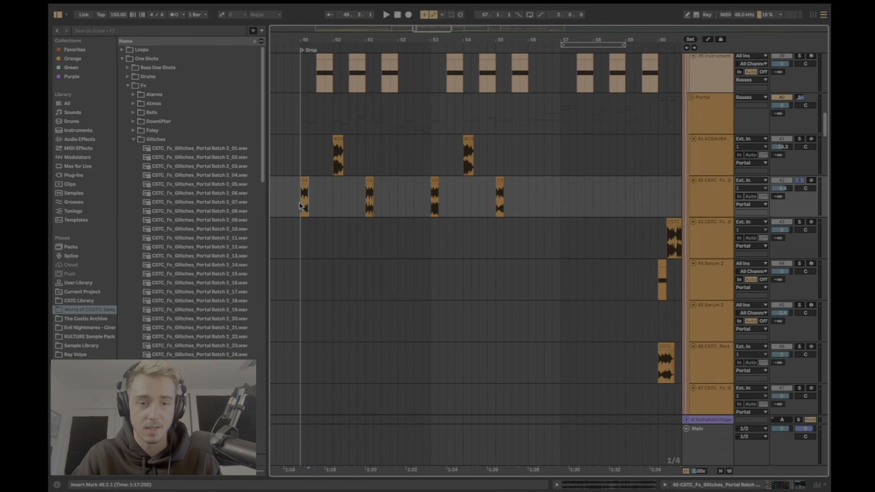
pyautogui.click(787, 481)
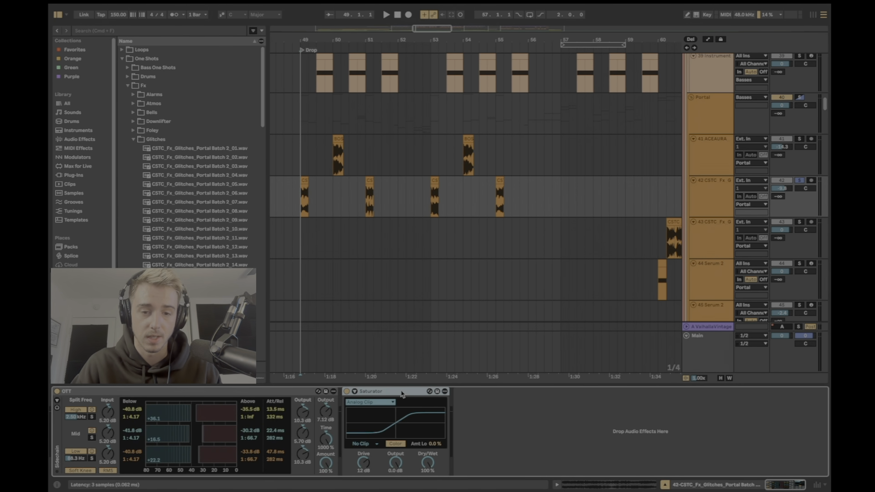
pyautogui.press('space')
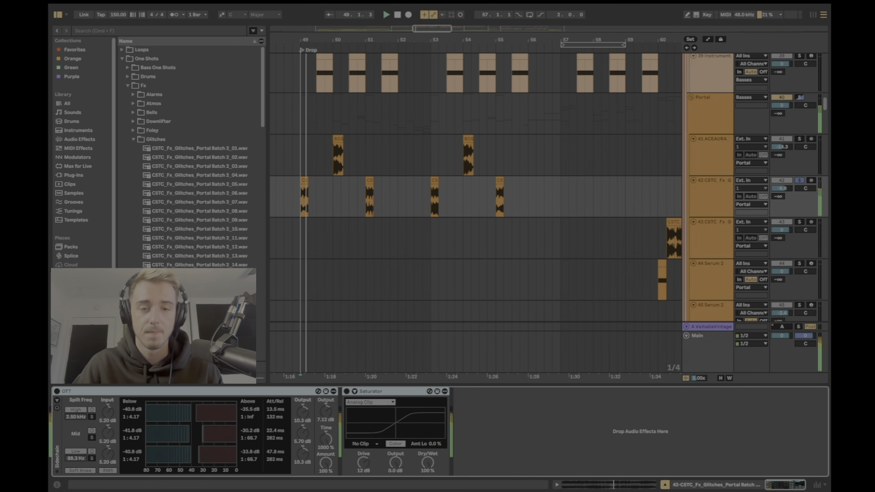
pyautogui.click(57, 391)
pyautogui.click(57, 391)
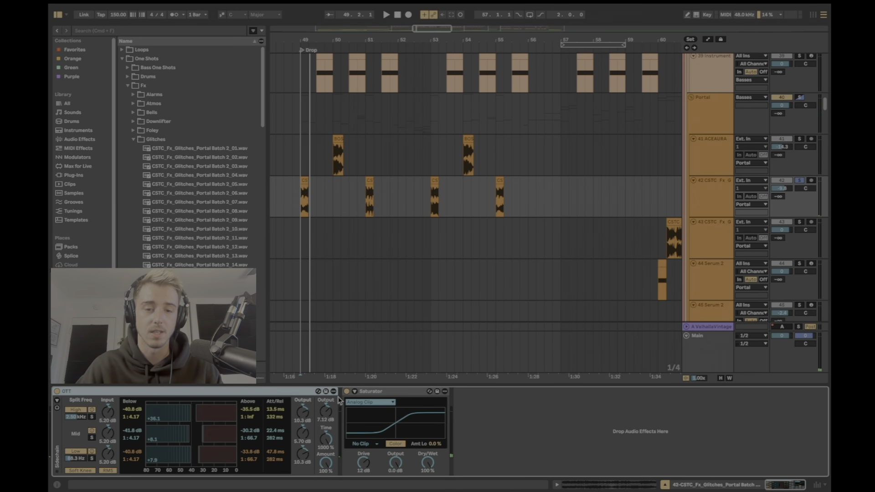
pyautogui.click(415, 391)
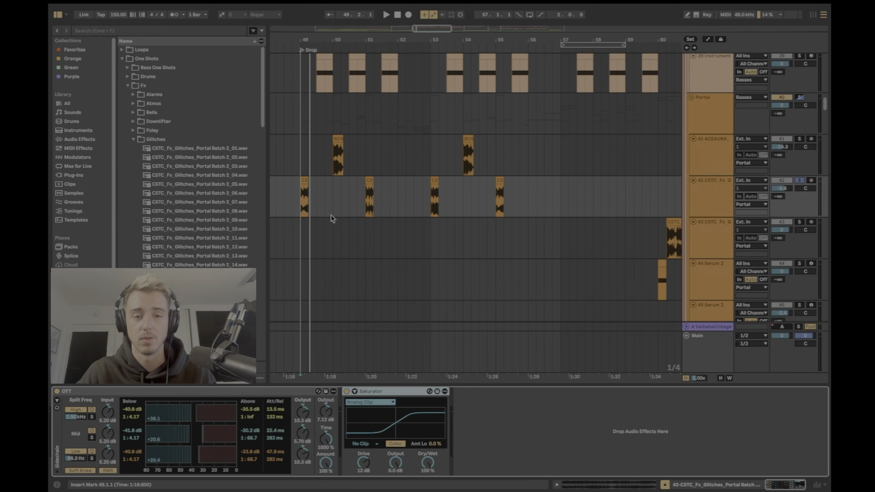
# Extend the first glitch clip on track 42 to 50.1.1 and turn off its warping
pyautogui.moveTo(308, 41); pyautogui.dragTo(332, 64)
pyautogui.moveTo(333, 200); pyautogui.dragTo(371, 201)
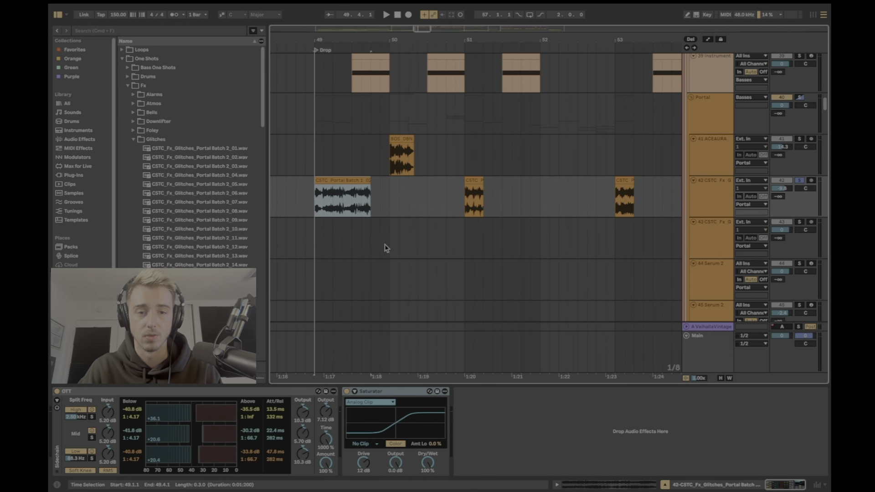
pyautogui.doubleClick(363, 180)
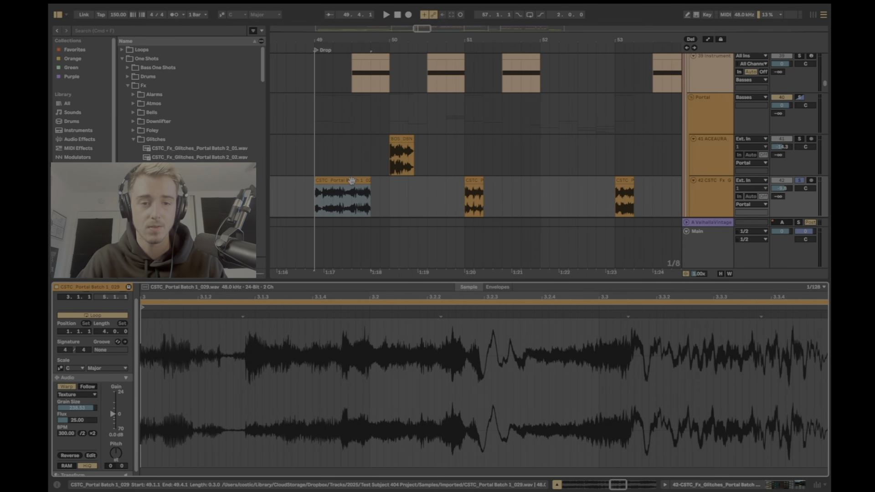
pyautogui.click(66, 392)
pyautogui.click(67, 388)
pyautogui.click(67, 387)
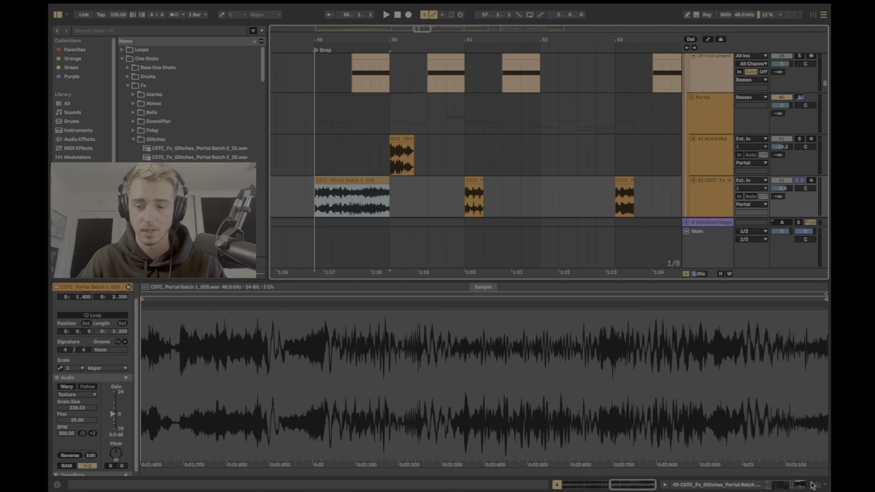
# Bypass OTT and Saturator on track 42, play the unwarped glitch clip, and select its portion from 49.1.1 to 49.2.1
pyautogui.click(785, 485)
pyautogui.click(176, 393)
pyautogui.keyDown('shift'); pyautogui.click(415, 393); pyautogui.keyUp('shift')
pyautogui.press('0')
pyautogui.press('space')
pyautogui.click(365, 199)
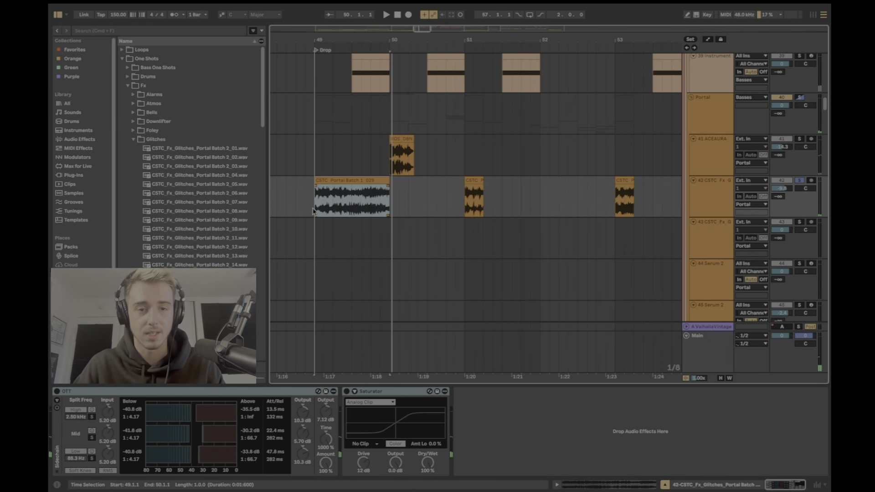
pyautogui.press('space')
pyautogui.press('space')
pyautogui.press('space')
pyautogui.press('space')
pyautogui.moveTo(315, 207); pyautogui.dragTo(333, 206)
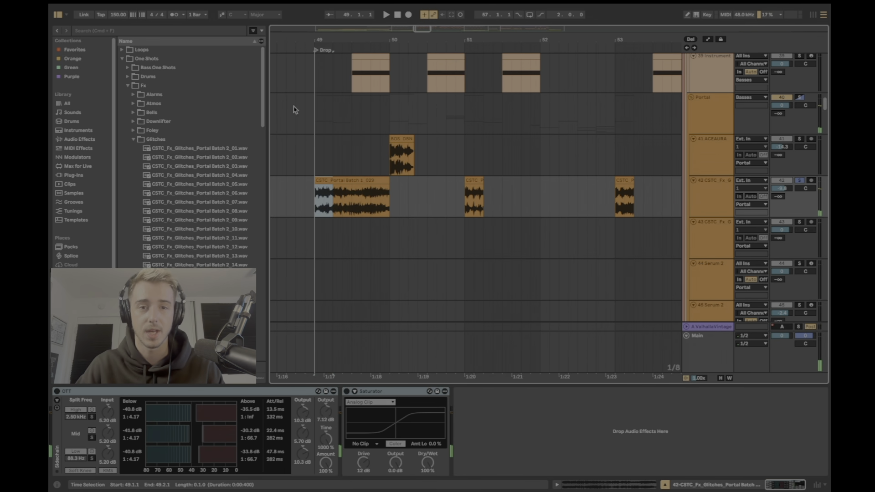
# Turn warping back on for the first glitch clip with its current timing kept, and double its tempo to 300 BPM
pyautogui.moveTo(345, 38); pyautogui.dragTo(339, 55)
pyautogui.click(346, 197)
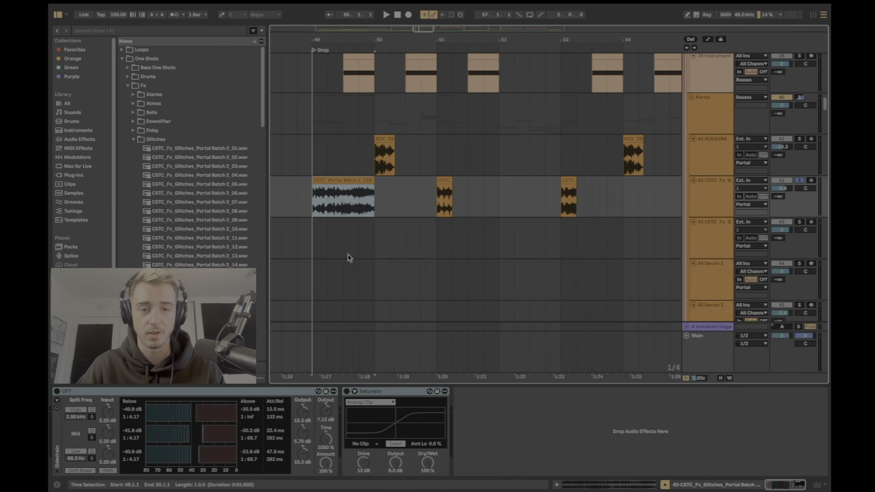
pyautogui.doubleClick(336, 179)
pyautogui.click(71, 387)
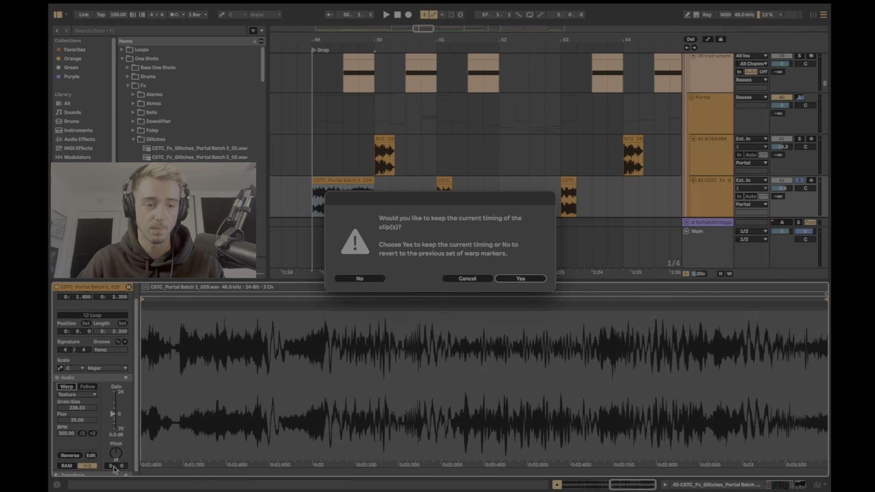
pyautogui.click(520, 284)
pyautogui.click(93, 433)
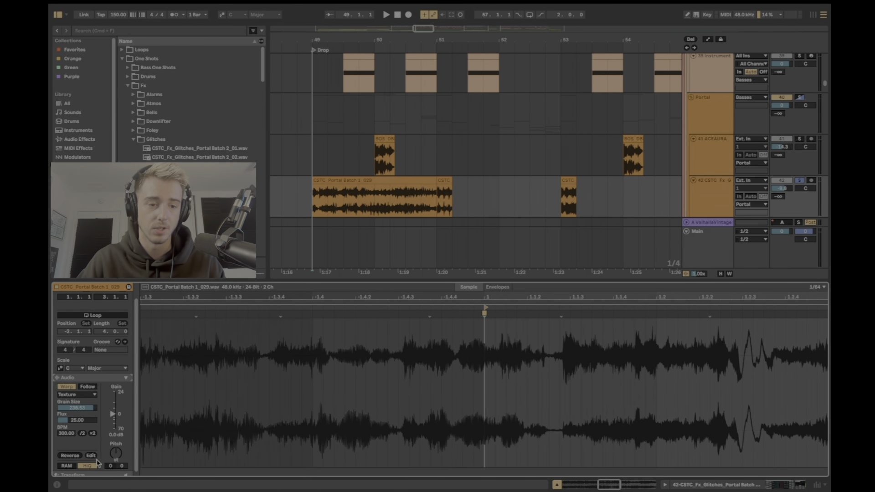
pyautogui.click(415, 180)
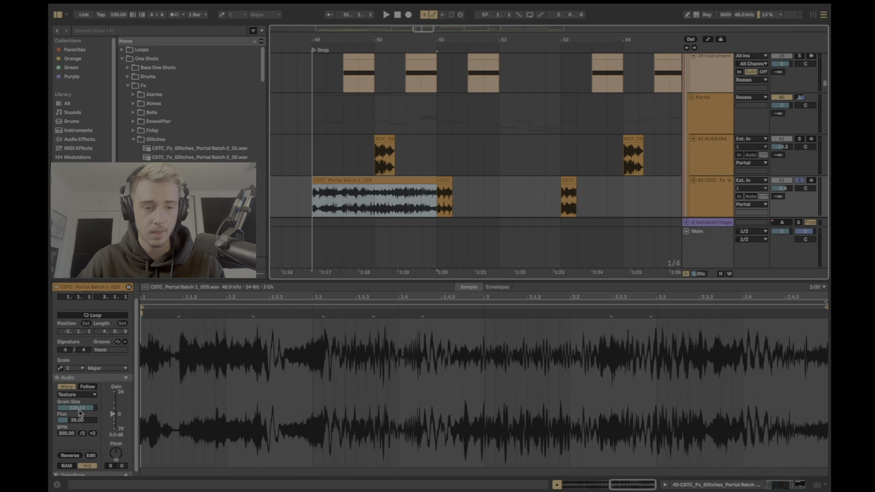
# Point out the Texture warp mode's Grain Size setting and play the stretched glitch clip from bar 49
pyautogui.click(76, 409)
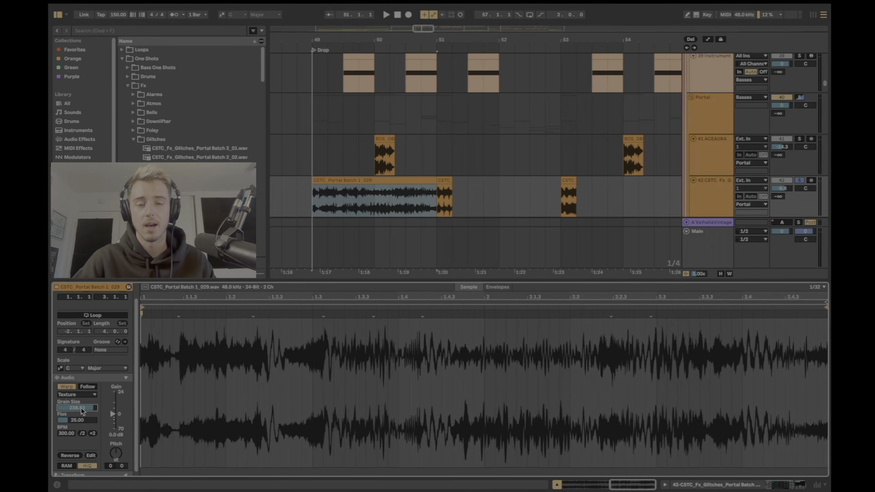
pyautogui.click(299, 215)
pyautogui.press('space')
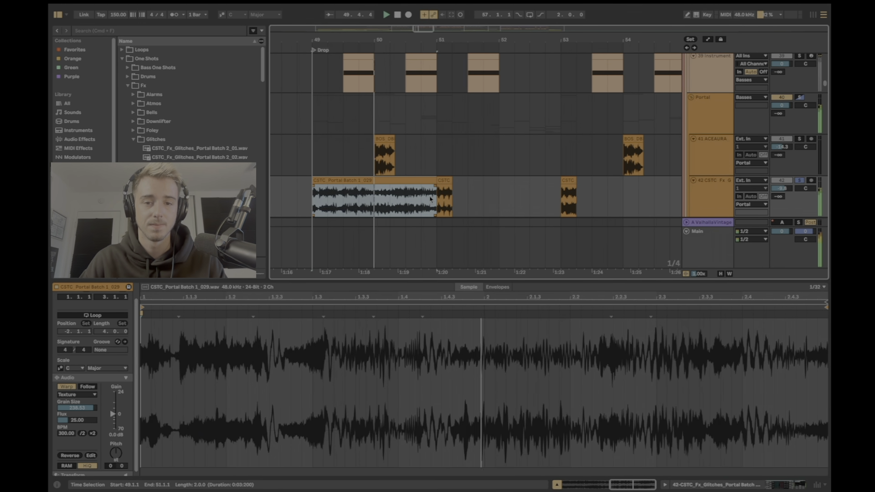
# Trim the stretched glitch clip on track 42 to end at 49.2.1 and play it from bar 49
pyautogui.moveTo(431, 178); pyautogui.dragTo(343, 178)
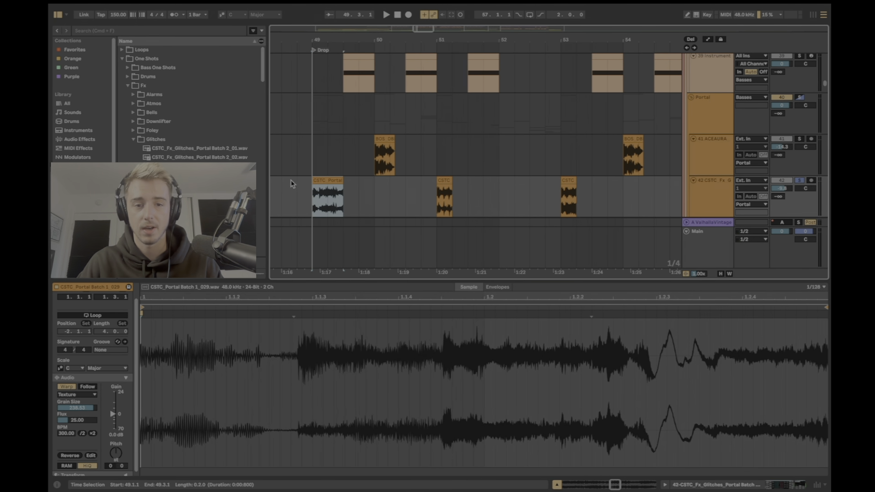
pyautogui.moveTo(342, 180); pyautogui.dragTo(327, 180)
pyautogui.click(316, 197)
pyautogui.press('space')
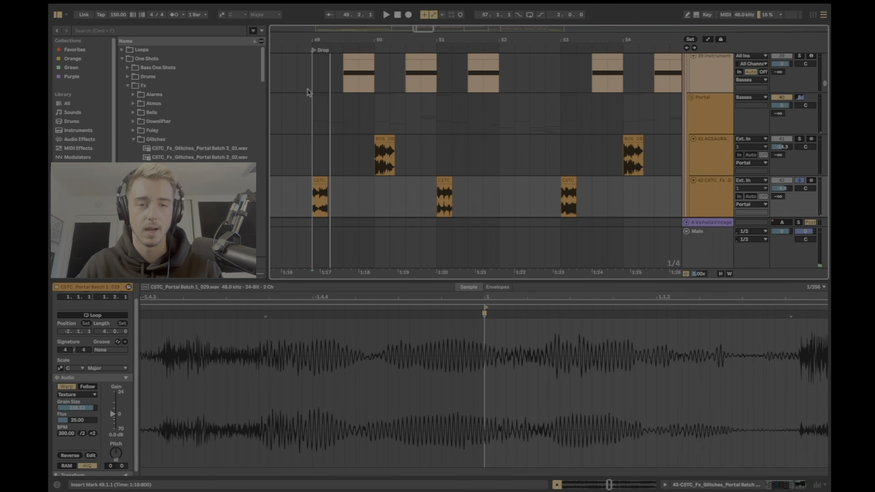
pyautogui.moveTo(391, 38); pyautogui.dragTo(364, 29)
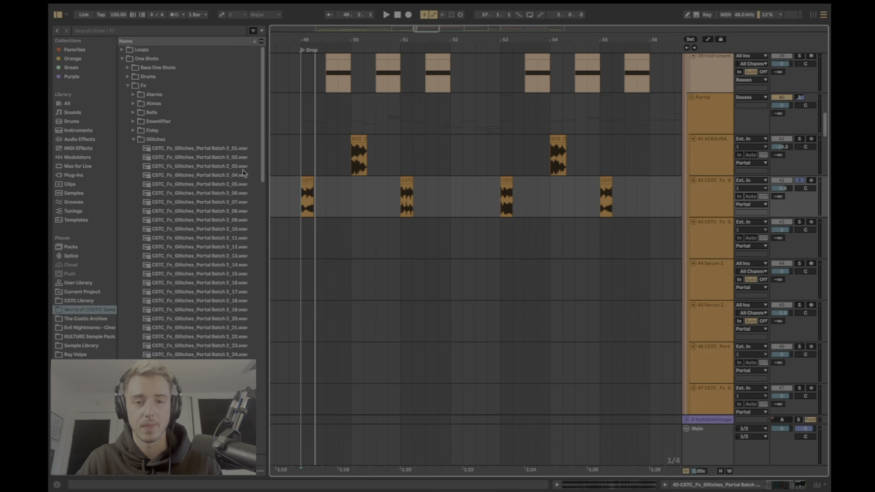
pyautogui.scroll(5, 334, 36)
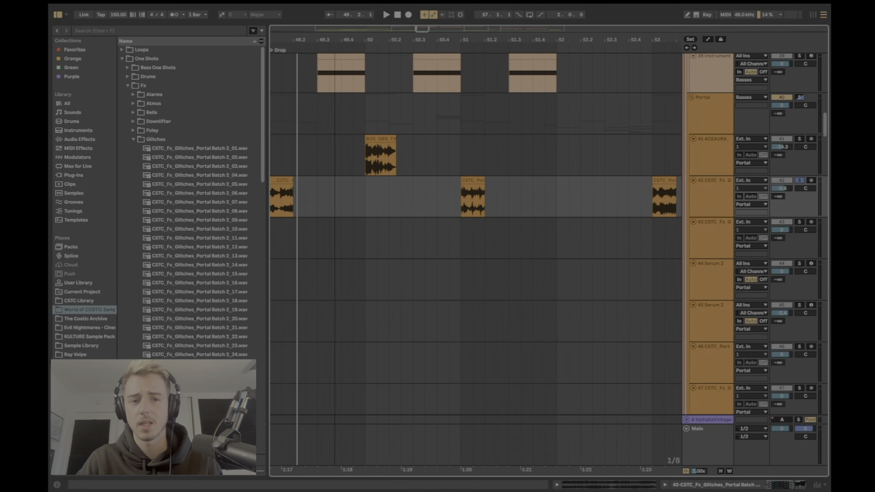
pyautogui.scroll(-3, 300, 42)
pyautogui.click(279, 206)
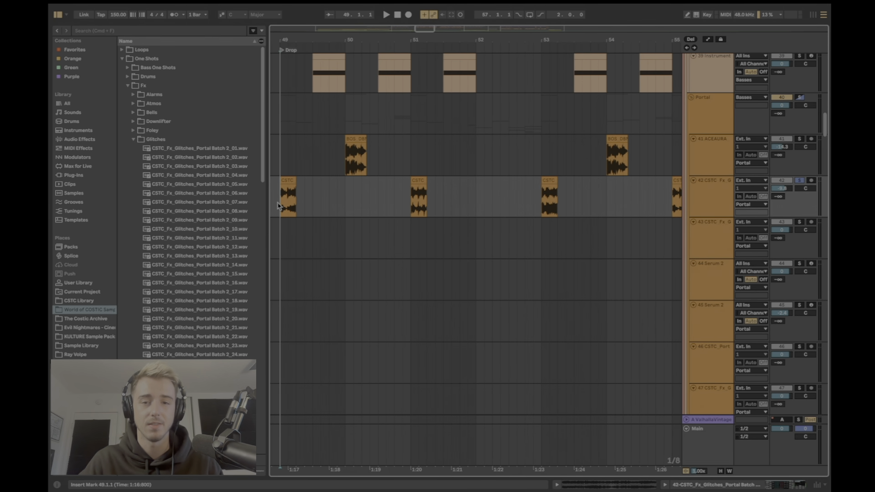
pyautogui.click(287, 183)
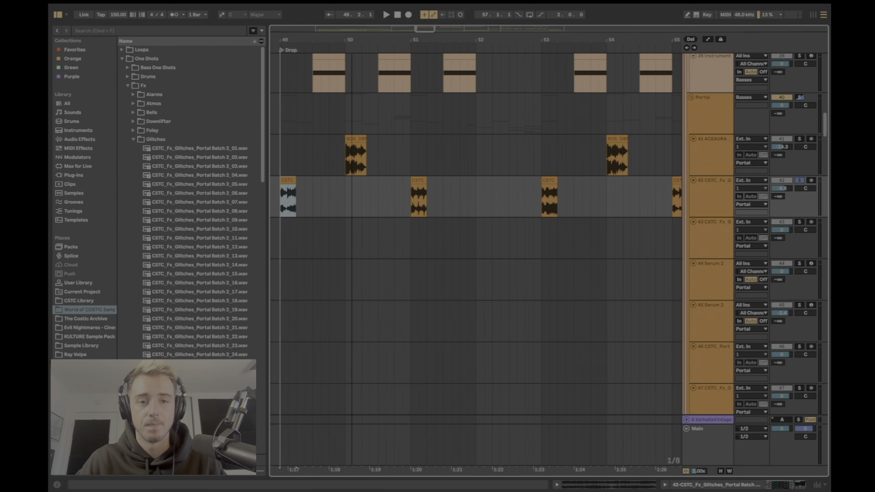
pyautogui.moveTo(352, 40); pyautogui.dragTo(351, 29)
# Play the glitch on track 42 from bar 49 and toggle the track's OTT and Saturator effects
pyautogui.click(300, 158)
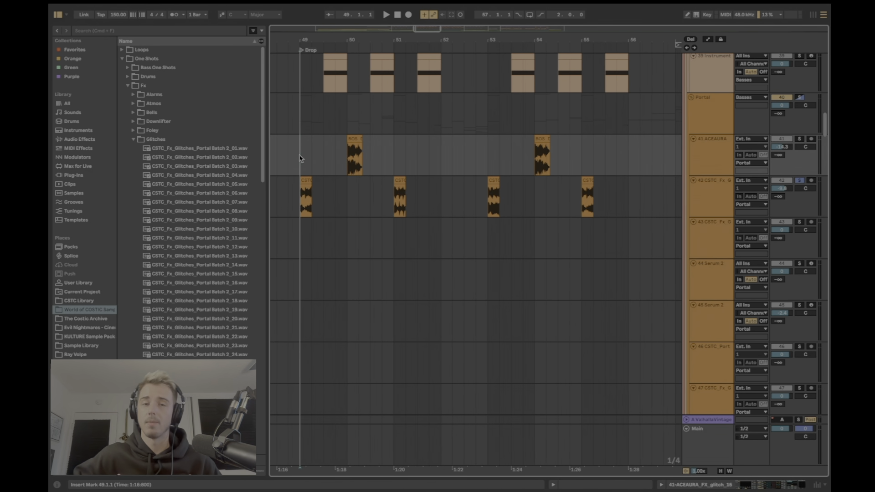
pyautogui.click(302, 197)
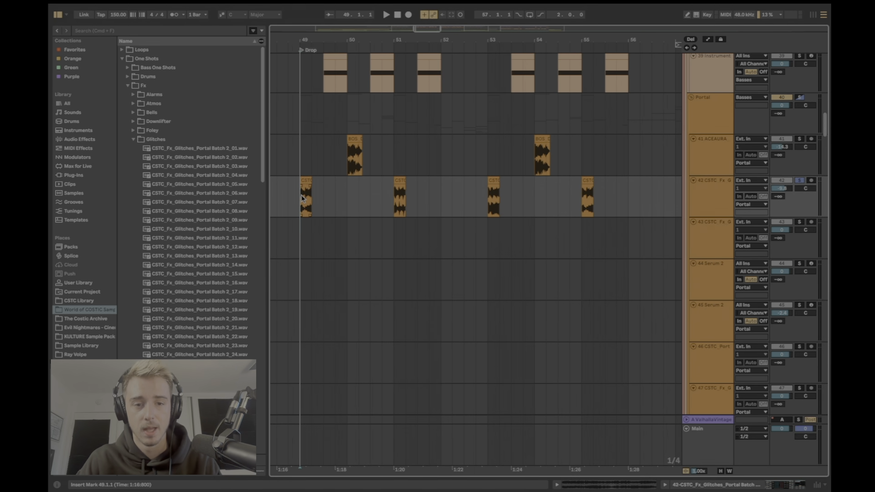
pyautogui.click(303, 198)
pyautogui.press('space')
pyautogui.click(791, 485)
pyautogui.press('0')
pyautogui.click(375, 392)
# Solo the ACEAURA track and play its first glitch clip from 50.1.1
pyautogui.click(359, 157)
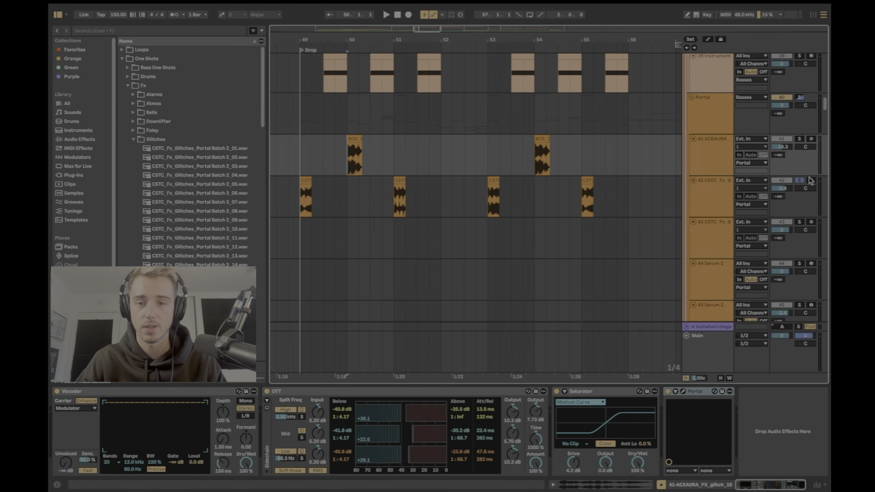
pyautogui.click(805, 139)
pyautogui.press('space')
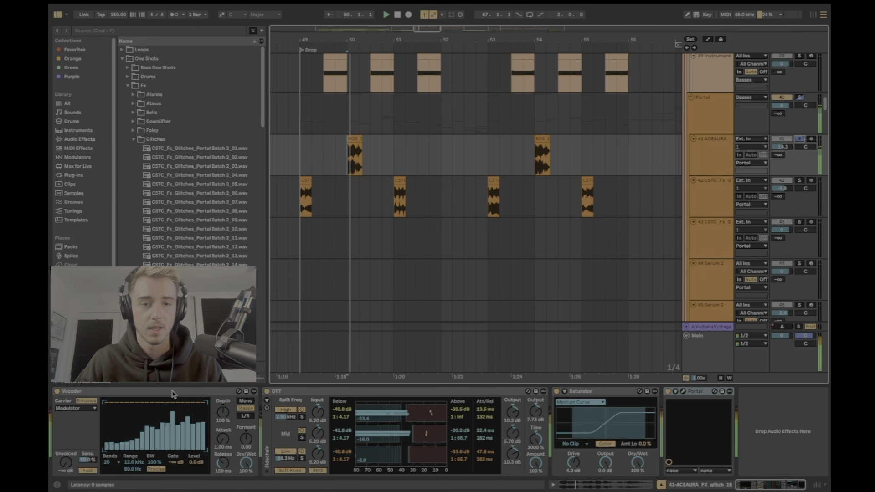
pyautogui.moveTo(364, 38); pyautogui.dragTo(456, 91)
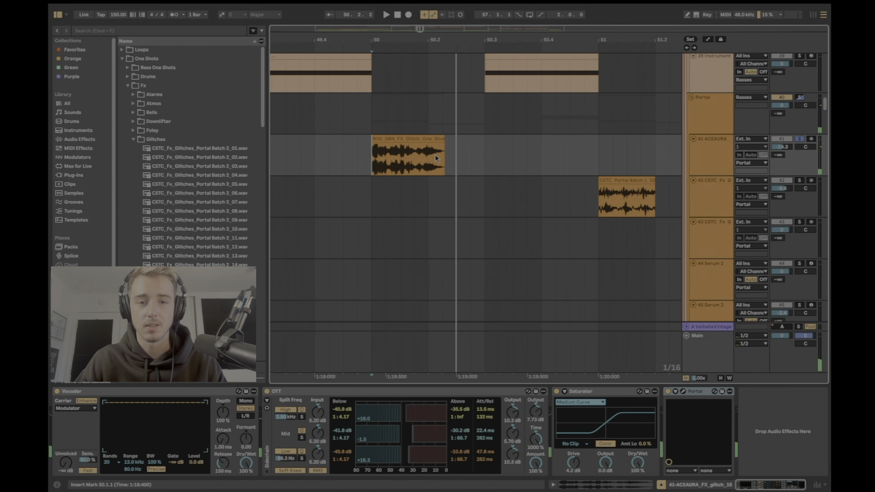
pyautogui.click(439, 139)
pyautogui.moveTo(375, 139); pyautogui.dragTo(356, 143)
pyautogui.press('super+z')
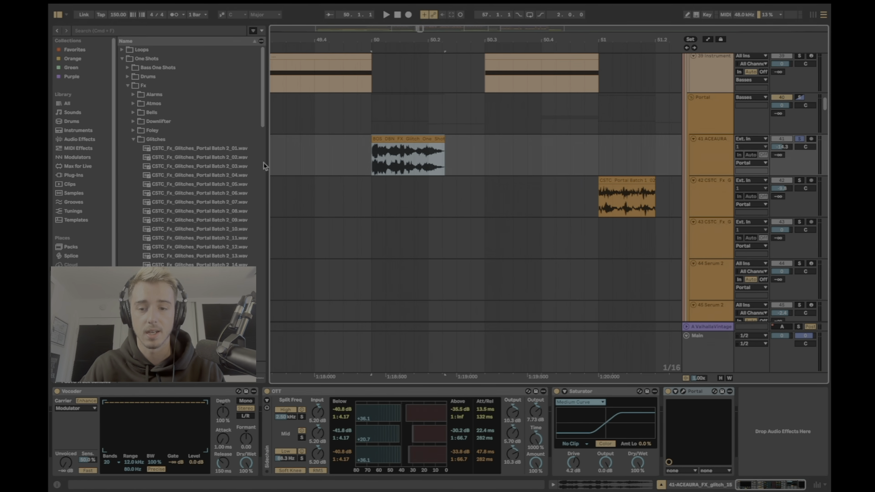
# Remove the Portal device from the ACEAURA track's effect chain and replay its glitch clip from 50.1.1
pyautogui.click(612, 391)
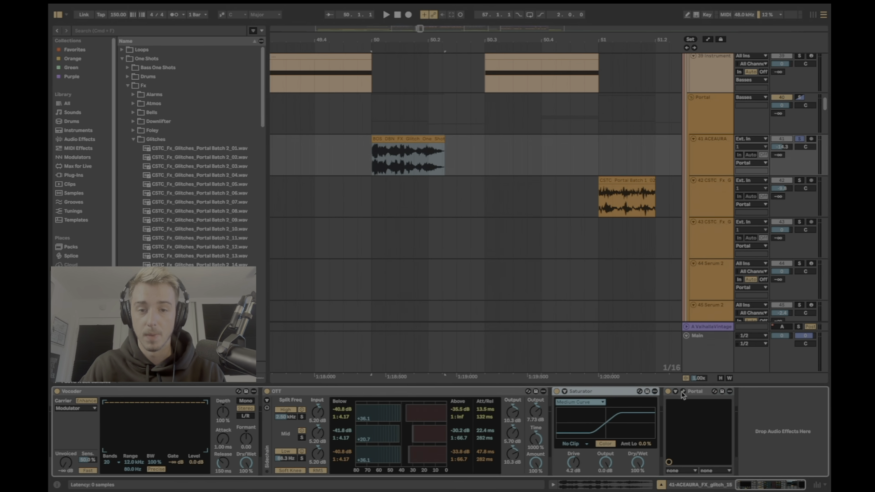
pyautogui.click(683, 393)
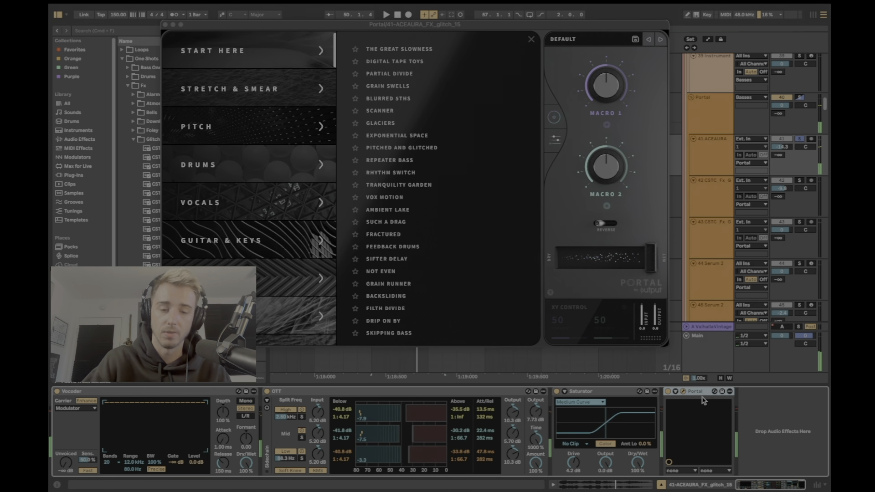
pyautogui.press('Delete')
pyautogui.press('space')
pyautogui.press('space')
pyautogui.click(372, 161)
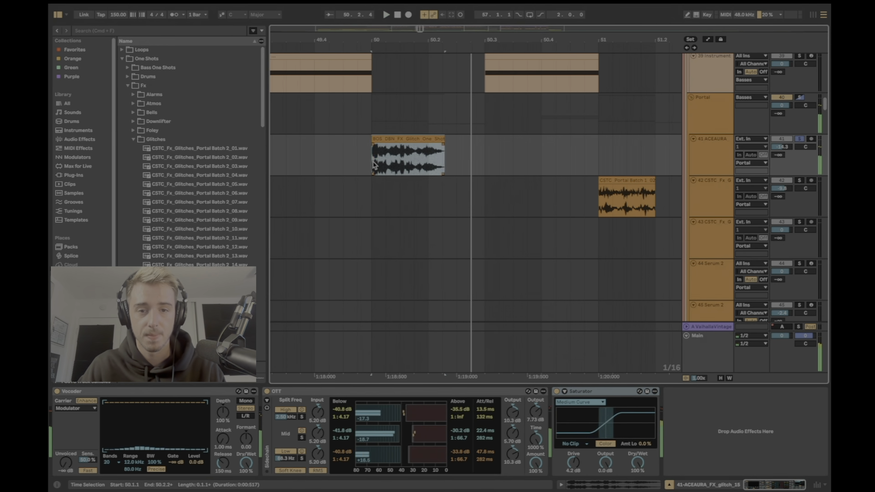
pyautogui.press('space')
pyautogui.click(373, 162)
# Solo the CSTC Fx glitch track 62 and play its clips from 49.1.1 and from 53.1.1
pyautogui.moveTo(480, 38); pyautogui.dragTo(474, 43)
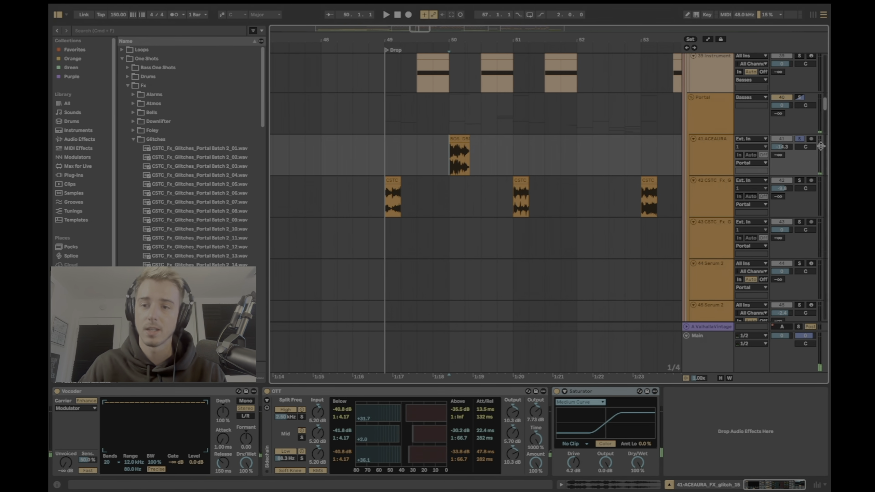
pyautogui.moveTo(825, 104); pyautogui.dragTo(824, 149)
pyautogui.click(391, 173)
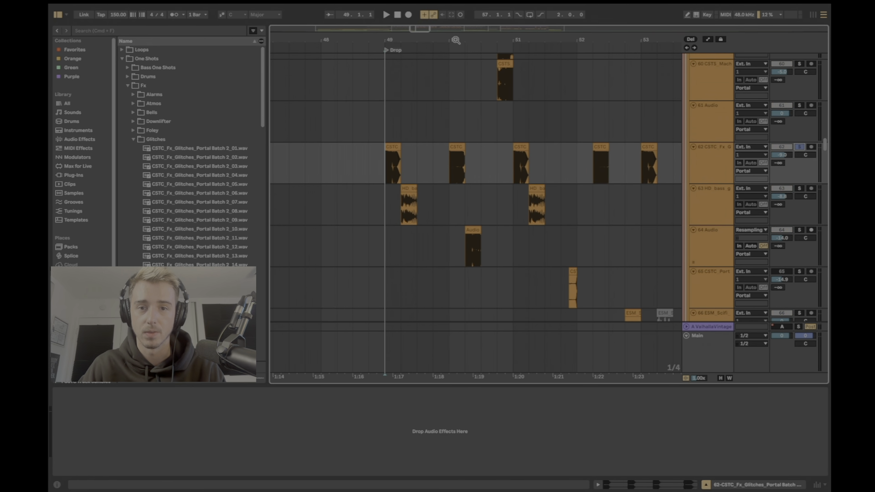
pyautogui.moveTo(455, 40); pyautogui.dragTo(359, 41)
pyautogui.press('space')
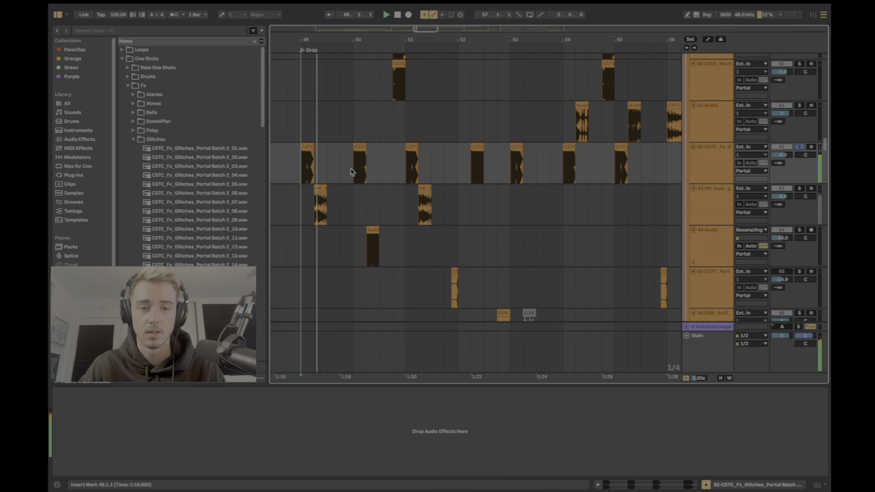
pyautogui.click(514, 168)
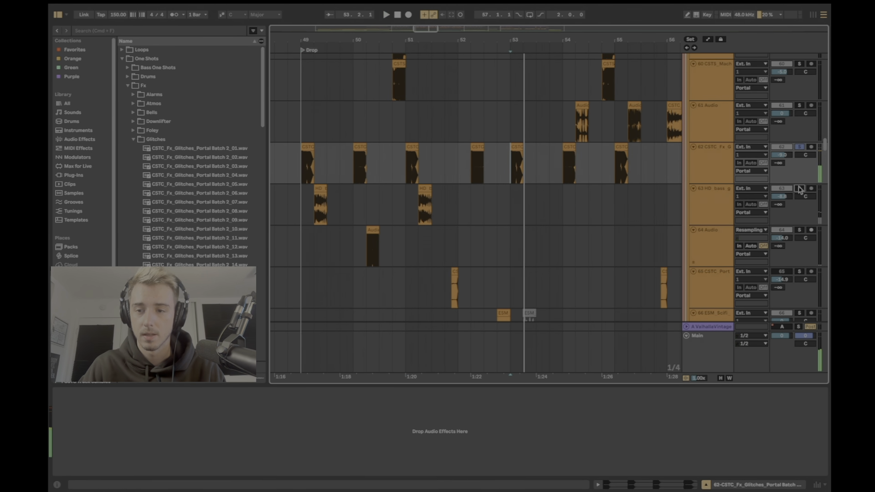
# Solo tracks 63, 64, 60 and the bounced Serum 2 track in turn and play each one's first clip
pyautogui.click(799, 189)
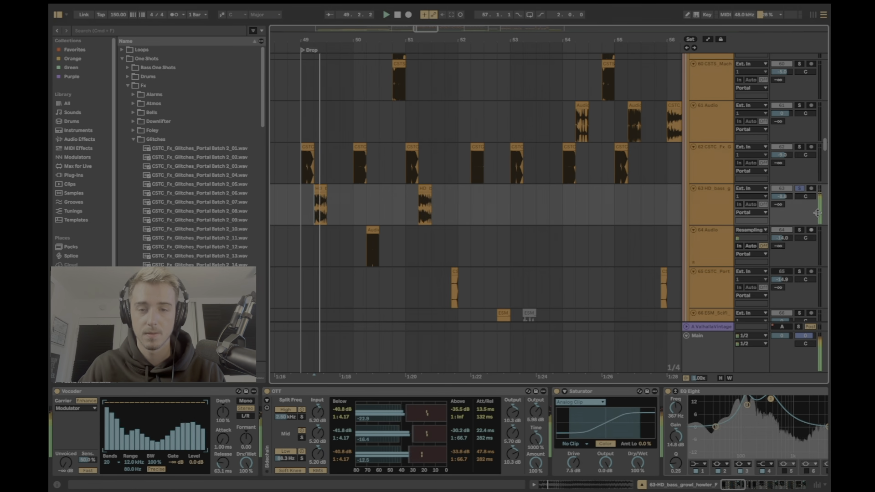
pyautogui.click(372, 249)
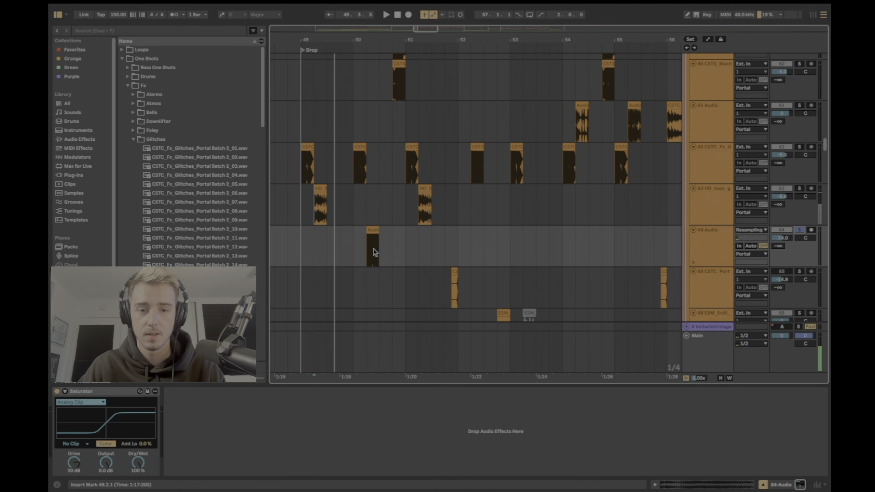
pyautogui.click(395, 93)
pyautogui.scroll(3, 794, 67)
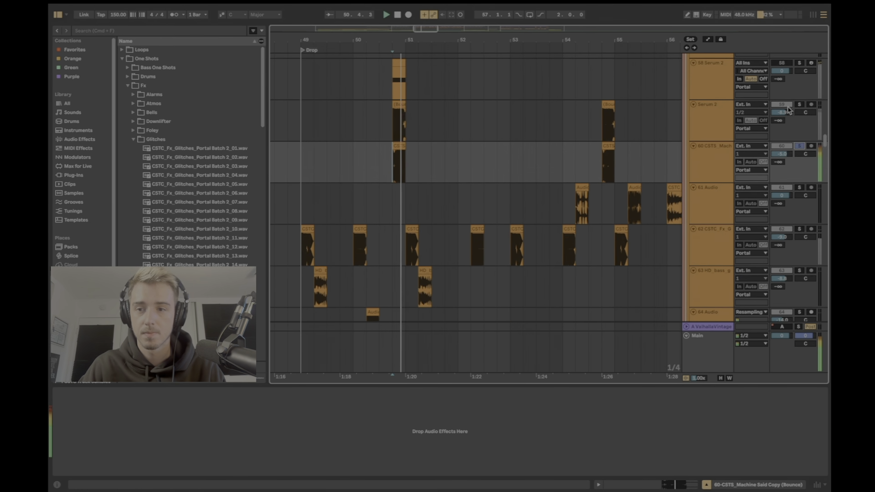
pyautogui.click(798, 105)
pyautogui.press('space')
pyautogui.scroll(-2, 377, 214)
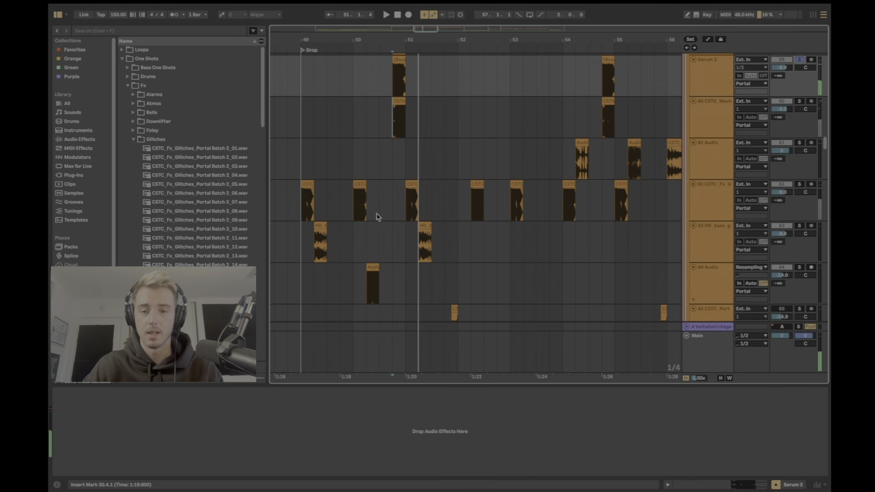
# Open the bounced Serum 2 clip at 50.4.1 to examine its waveform and Texture warp settings, and close the clip editor
pyautogui.moveTo(389, 44); pyautogui.dragTo(482, 41)
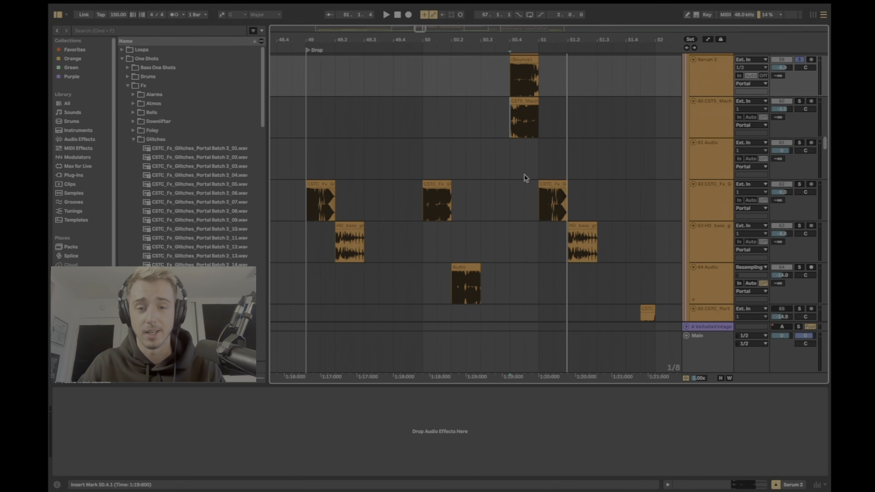
pyautogui.click(516, 101)
pyautogui.doubleClick(525, 60)
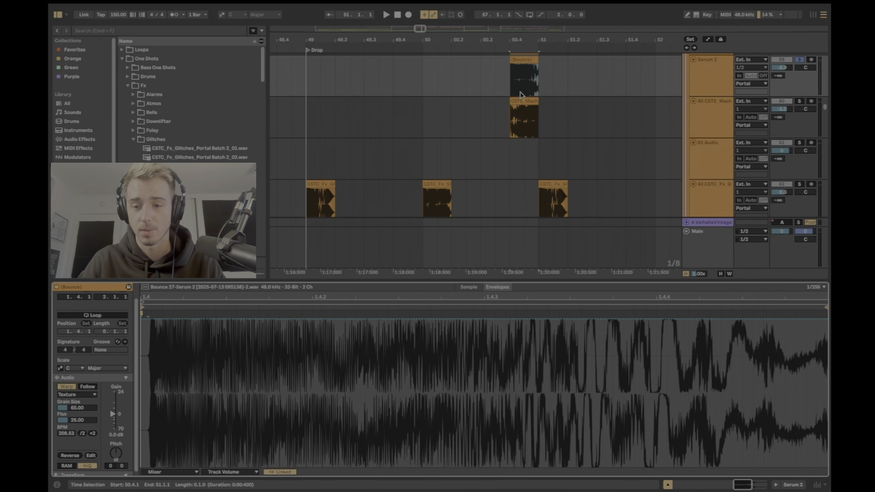
pyautogui.doubleClick(525, 286)
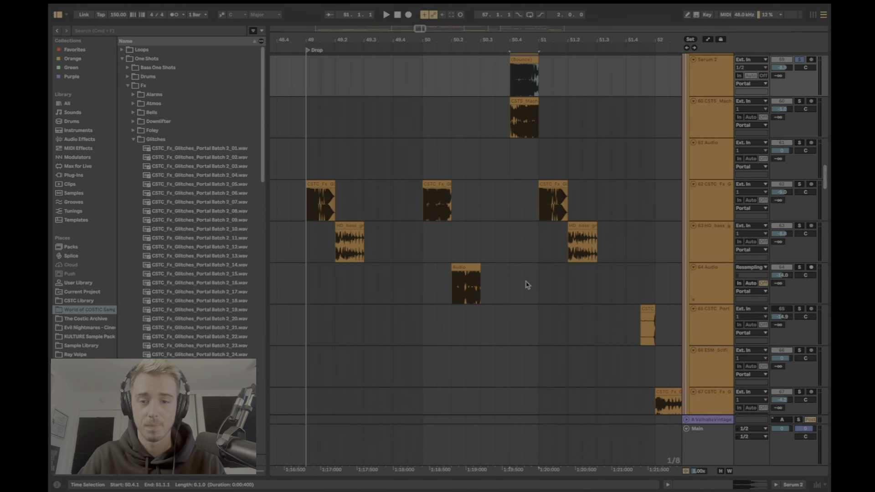
# Display the effect chain of the HD bass growl track 63, solo the track and play it from 49.2.1
pyautogui.click(430, 212)
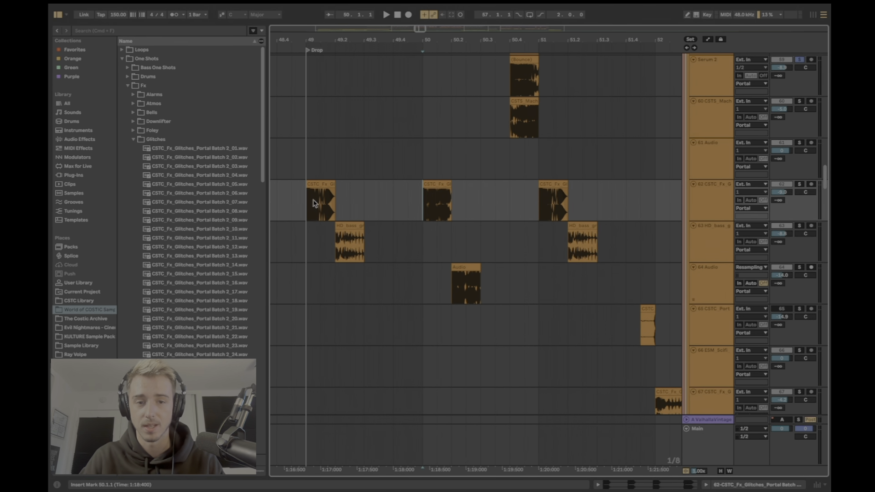
pyautogui.click(323, 247)
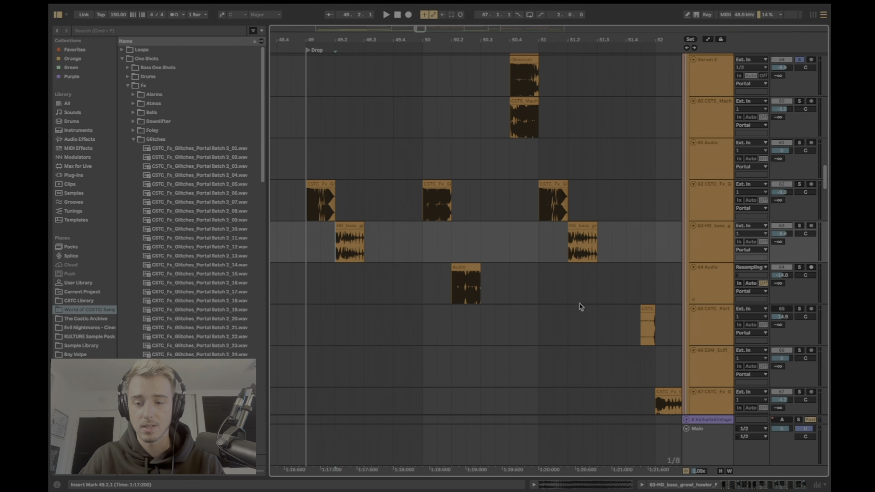
pyautogui.click(744, 486)
pyautogui.moveTo(730, 482); pyautogui.dragTo(679, 469)
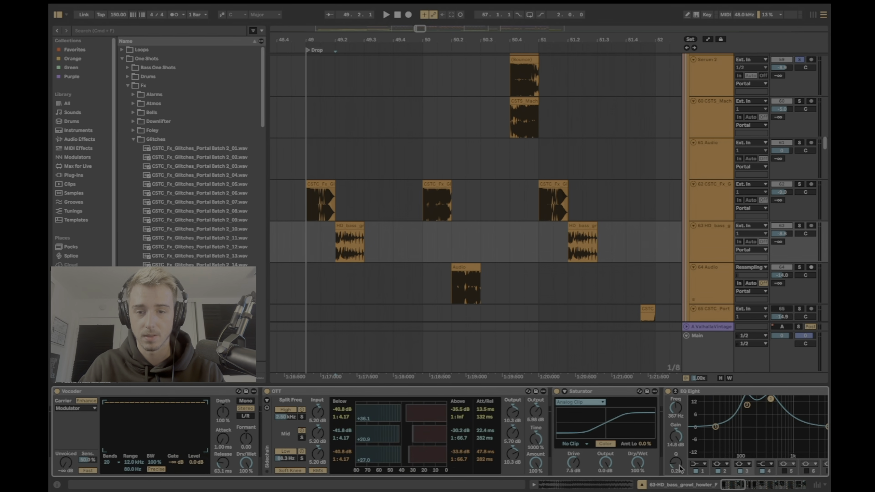
pyautogui.click(799, 226)
pyautogui.hscroll(5, 701, 410)
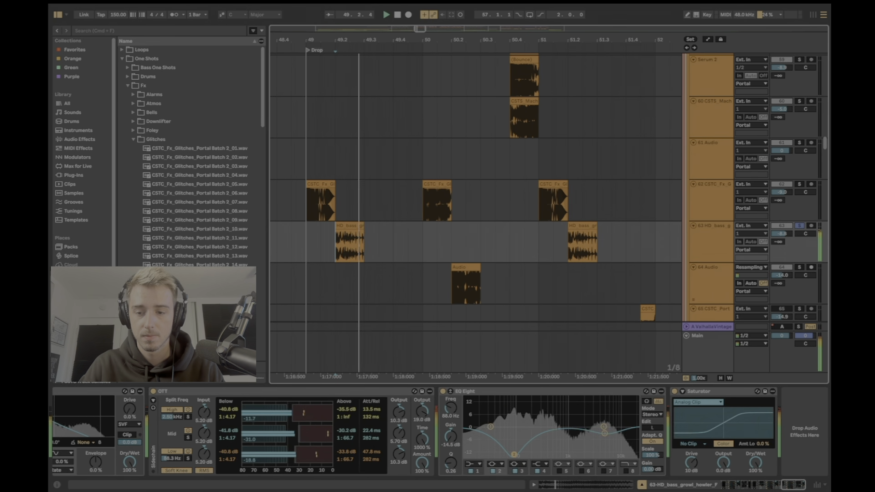
# Group all devices on track 63, from the first Vocoder to the last Saturator, into one Audio Effect Rack
pyautogui.click(702, 393)
pyautogui.hscroll(-10, 701, 393)
pyautogui.keyDown('shift'); pyautogui.click(139, 393); pyautogui.keyUp('shift')
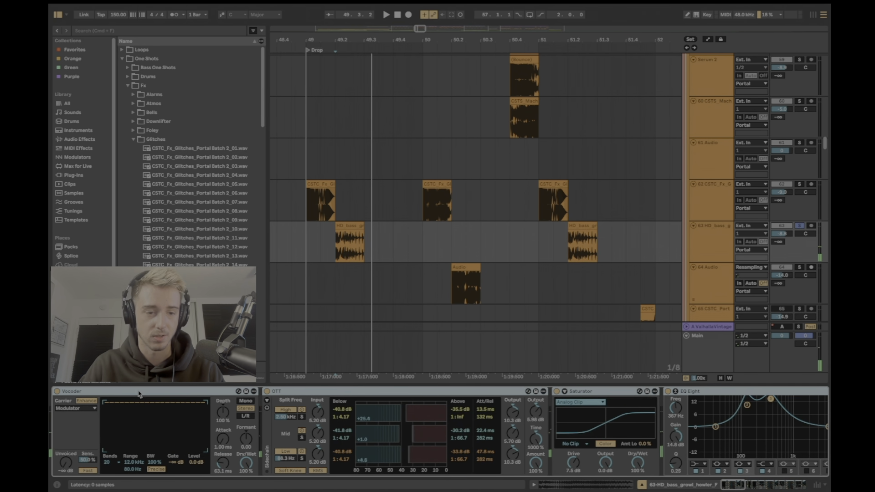
pyautogui.press('super+g')
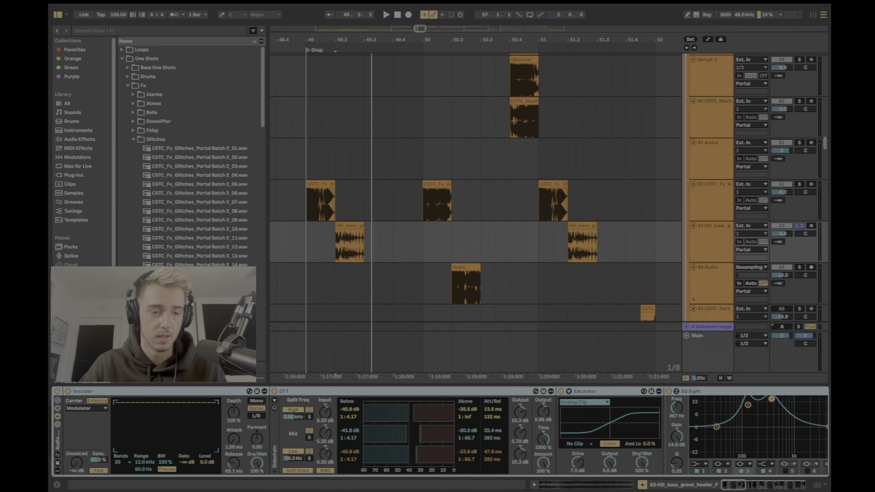
# Compare the bass growl from 49.2.1 with the Audio Effect Rack switched off and on
pyautogui.click(58, 392)
pyautogui.press('space')
pyautogui.press('space')
pyautogui.press('space')
pyautogui.press('space')
pyautogui.click(58, 392)
pyautogui.press('space')
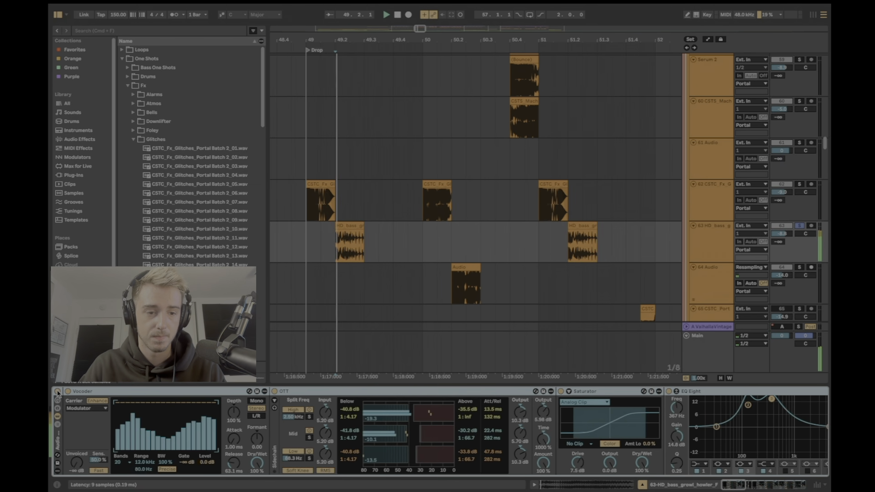
pyautogui.press('space')
pyautogui.press('space')
pyautogui.click(58, 392)
pyautogui.press('space')
pyautogui.press('space')
pyautogui.click(57, 392)
pyautogui.press('space')
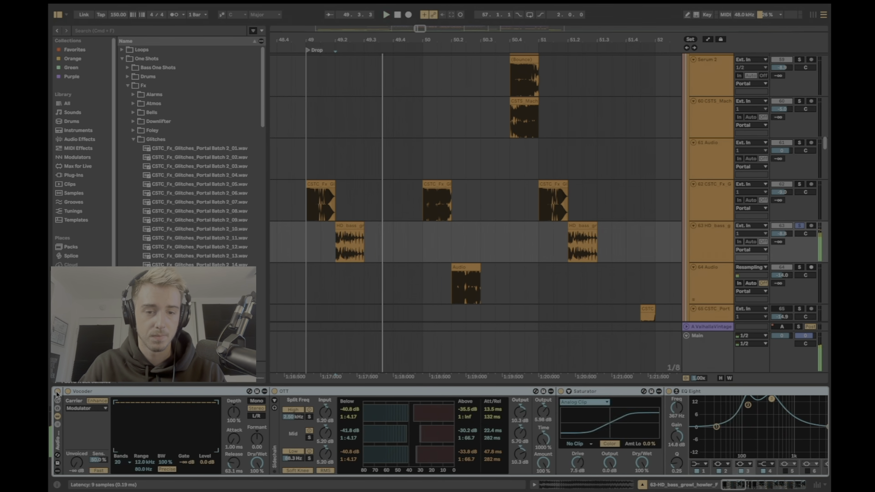
pyautogui.press('space')
pyautogui.press('space')
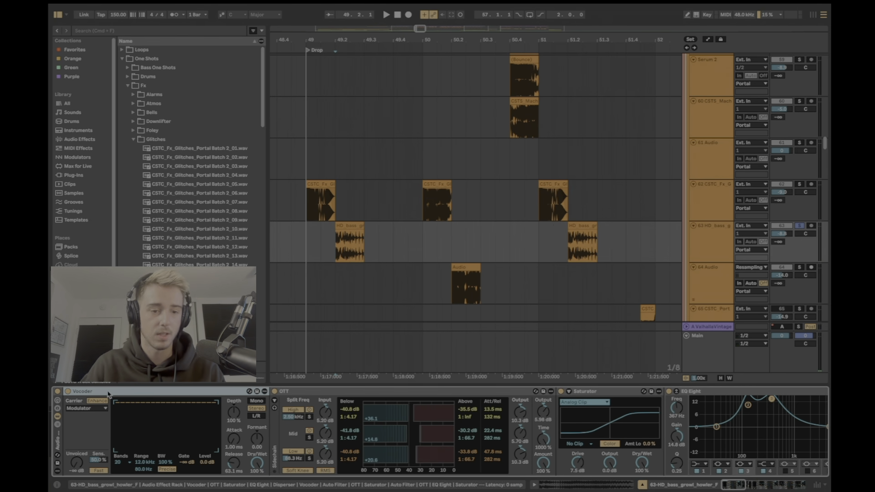
# Examine the rack's devices up to EQ Eight, and open the Disperser window to inspect its settings before closing it
pyautogui.moveTo(737, 486); pyautogui.dragTo(744, 485)
pyautogui.click(413, 391)
pyautogui.click(523, 392)
pyautogui.click(608, 392)
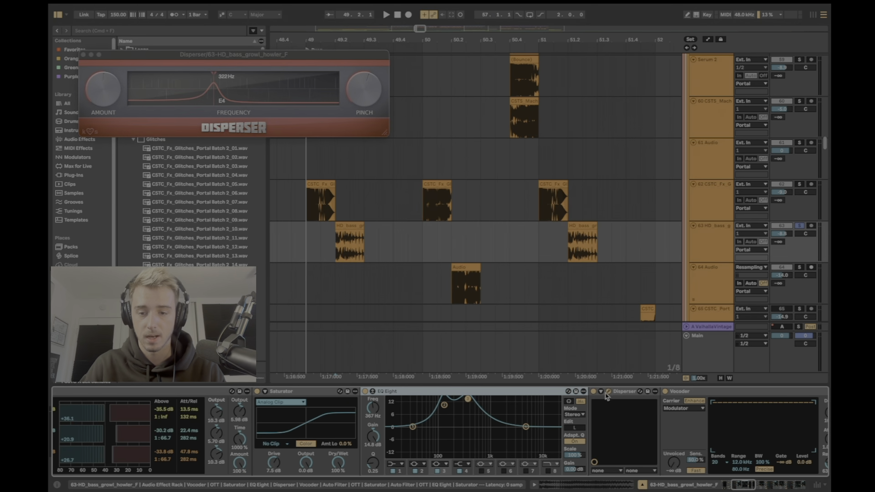
pyautogui.moveTo(267, 60); pyautogui.dragTo(472, 83)
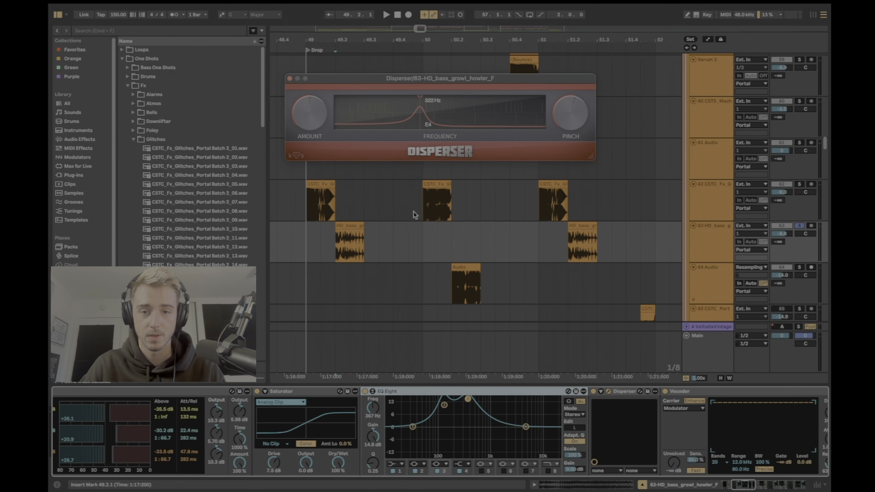
pyautogui.click(290, 79)
# Examine the second Vocoder and the notch Auto Filter that follow Disperser in the rack
pyautogui.moveTo(749, 483); pyautogui.dragTo(768, 484)
pyautogui.click(384, 392)
pyautogui.click(529, 393)
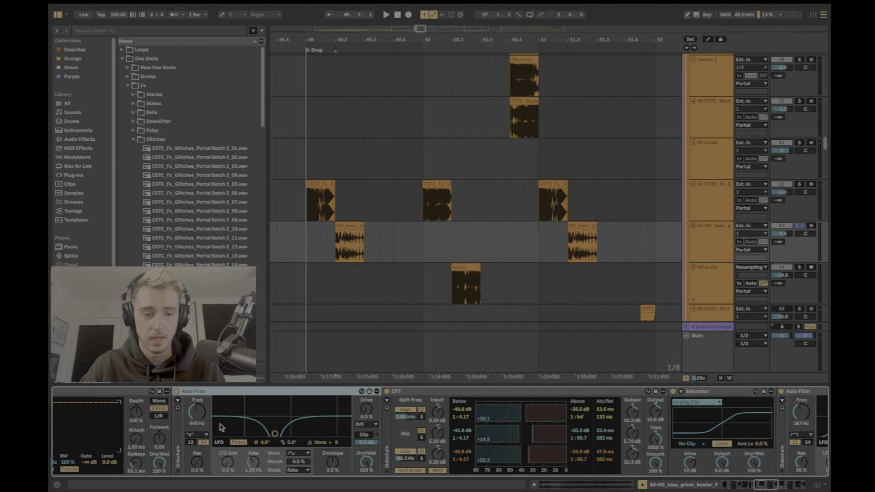
# Show track 63's automation, switch the lane to the other Auto Filter's Frequency and play from 49.2.1
pyautogui.press('a')
pyautogui.click(335, 237)
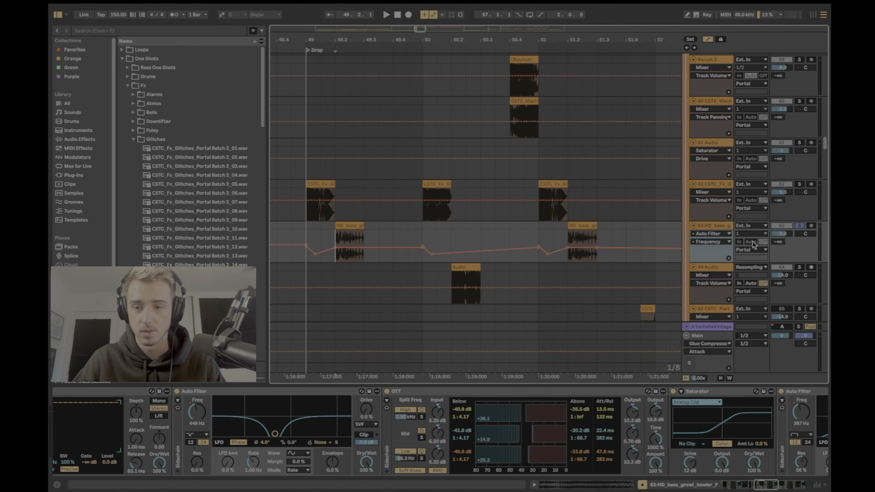
pyautogui.click(713, 233)
pyautogui.click(715, 319)
pyautogui.click(710, 242)
pyautogui.click(712, 262)
pyautogui.press('space')
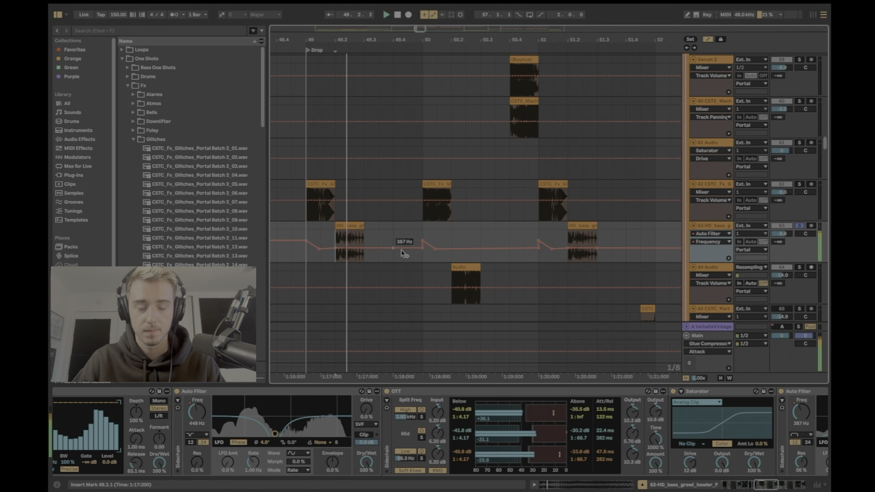
# Examine the last devices in the rack, from the second Auto Filter through OTT and EQ Eight to the final Saturator
pyautogui.moveTo(758, 481); pyautogui.dragTo(797, 486)
pyautogui.click(391, 393)
pyautogui.click(620, 393)
pyautogui.click(703, 392)
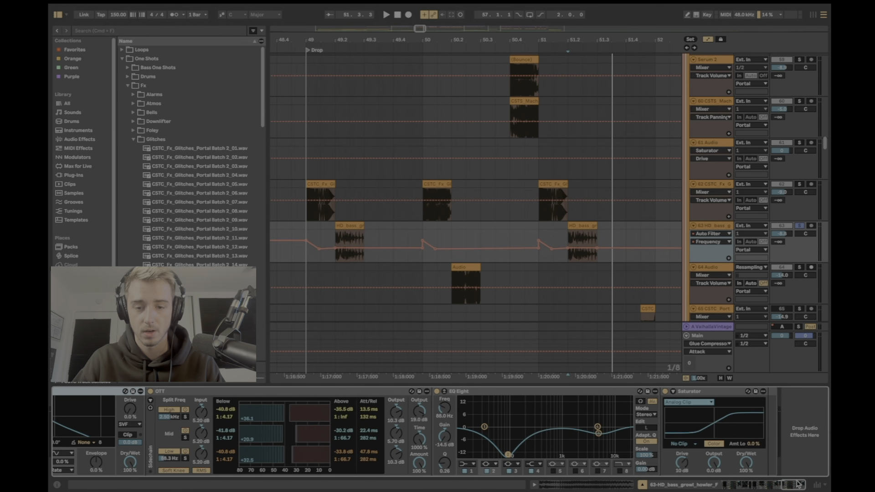
pyautogui.click(514, 394)
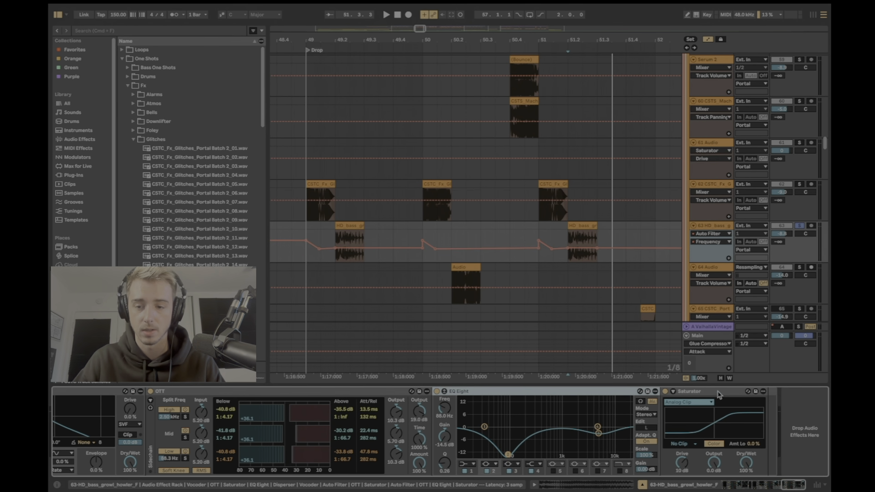
pyautogui.click(717, 392)
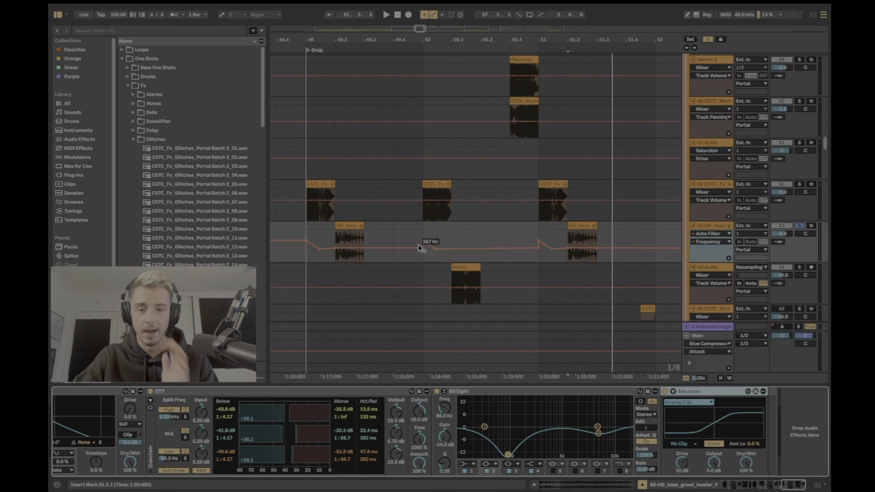
# Hide the automation lanes, turn off solo on track 63 and bring bars 49 to 54 into view
pyautogui.click(335, 236)
pyautogui.press('a')
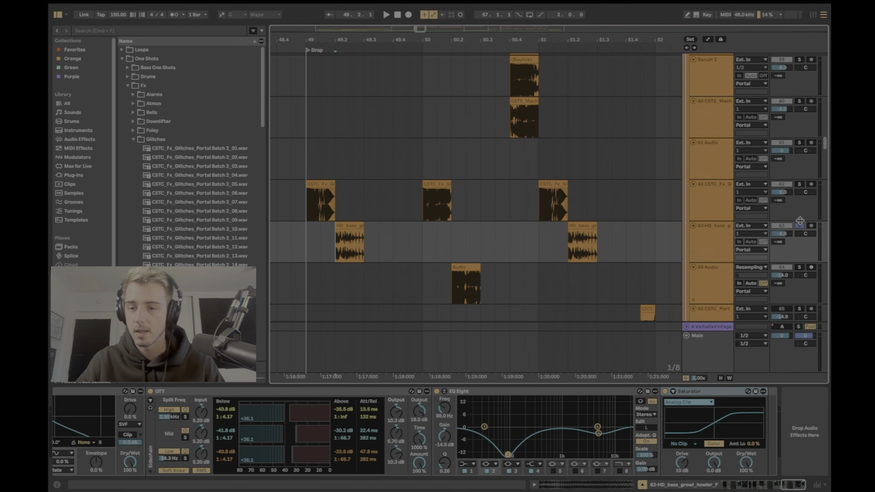
pyautogui.click(799, 220)
pyautogui.click(800, 225)
pyautogui.moveTo(825, 145)
pyautogui.mouseDown()
pyautogui.moveTo(827, 156)
pyautogui.moveTo(827, 142)
pyautogui.mouseUp()
pyautogui.moveTo(506, 38); pyautogui.dragTo(407, 30)
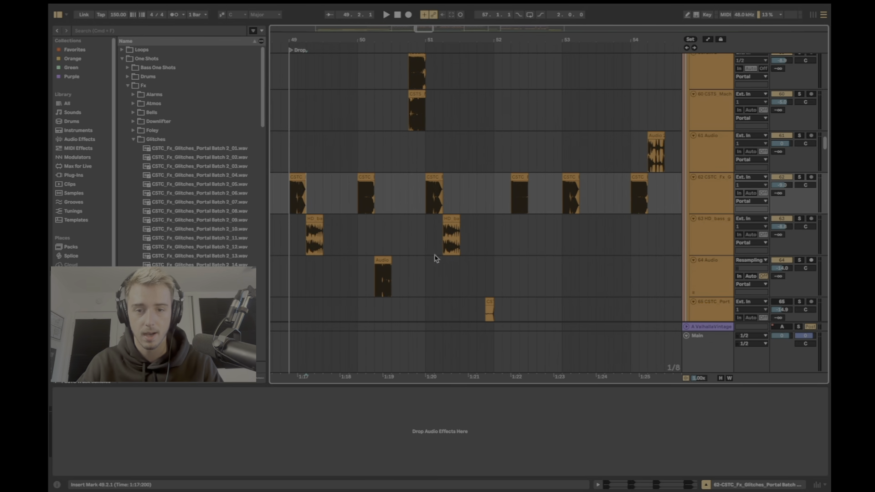
# Place CSTC_Fx_Glitches_Portal Batch 2_06.wav at 51.4.1 on a new audio track inserted below track 64
pyautogui.click(443, 251)
pyautogui.scroll(-1, 444, 252)
pyautogui.click(372, 269)
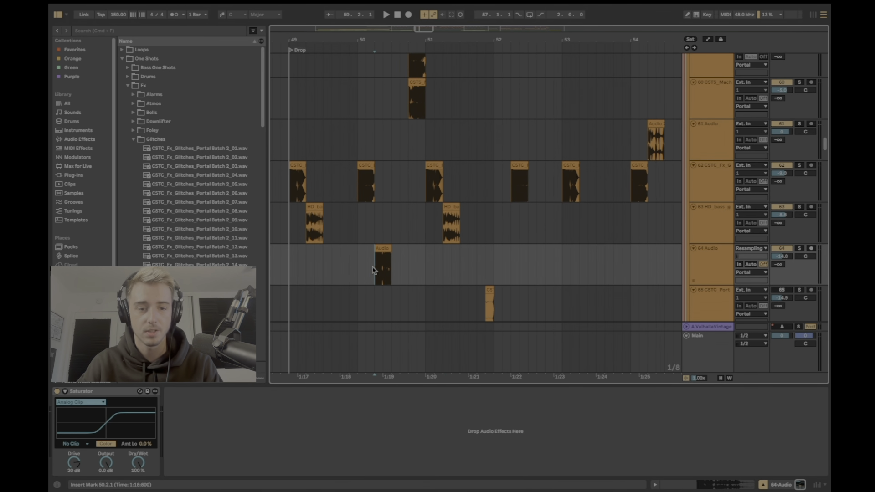
pyautogui.scroll(-3, 342, 193)
pyautogui.moveTo(196, 193); pyautogui.dragTo(486, 167)
pyautogui.click(482, 171)
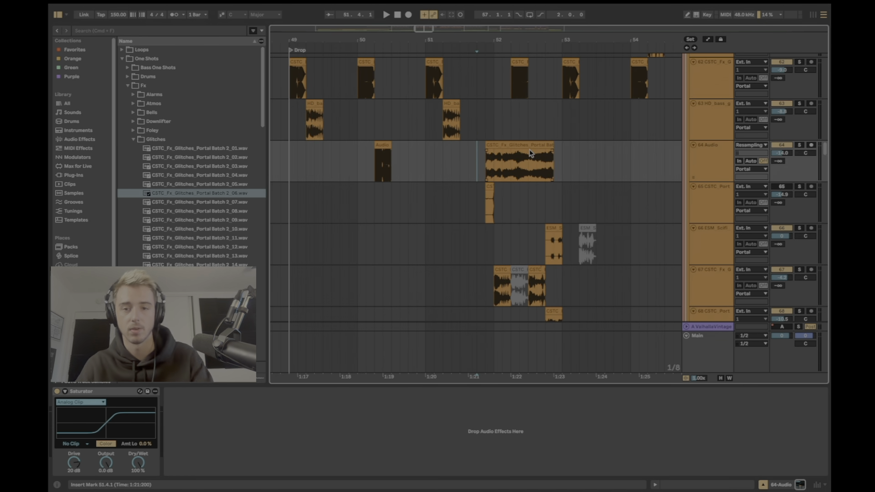
pyautogui.press('super+t')
pyautogui.moveTo(523, 144); pyautogui.dragTo(518, 196)
# Solo track 65 and play the new glitch clip from 51.4.1 and from 52.1.1
pyautogui.click(798, 187)
pyautogui.press('space')
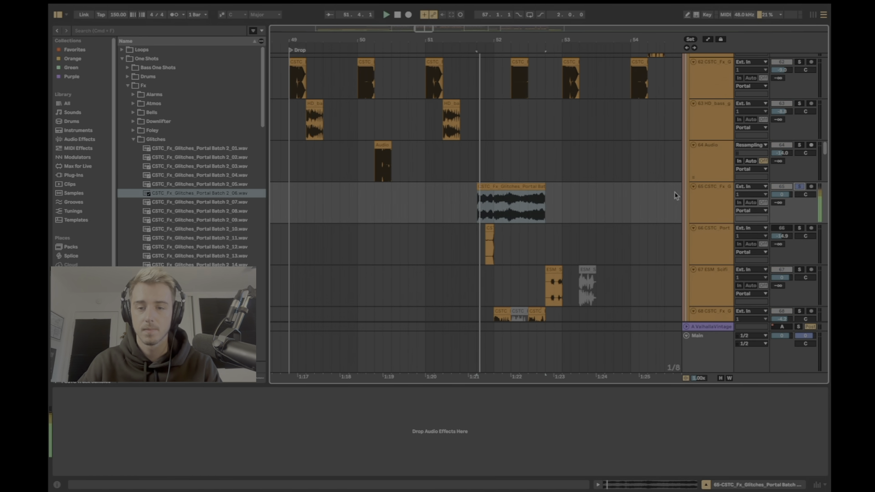
pyautogui.press('space')
pyautogui.click(530, 187)
pyautogui.press('space')
pyautogui.press('space')
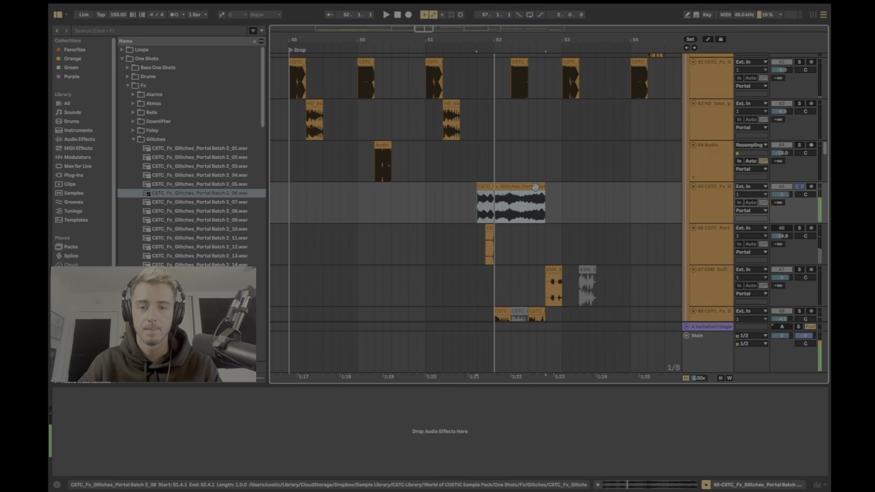
# Shorten the glitch clip on track 65 to one beat, ending at 52.1.1, and play it
pyautogui.moveTo(470, 221); pyautogui.dragTo(503, 220)
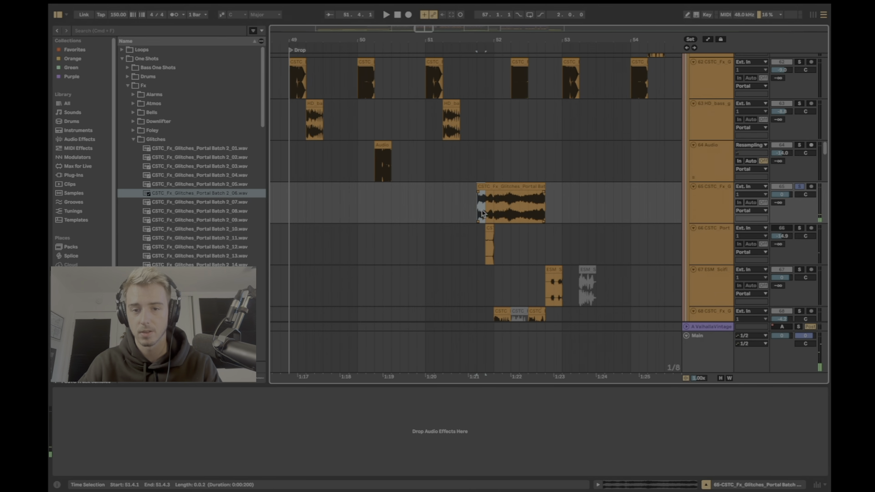
pyautogui.moveTo(545, 188); pyautogui.dragTo(493, 187)
pyautogui.moveTo(488, 41); pyautogui.dragTo(457, 143)
pyautogui.press('space')
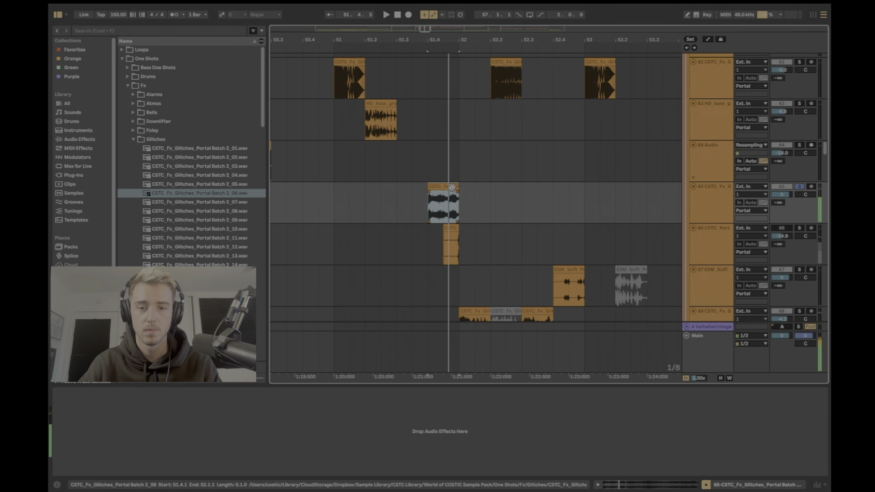
# Double the glitch clip's BPM to 300 and switch its warp mode to Texture with a Grain Size of about 200
pyautogui.doubleClick(451, 186)
pyautogui.press('space')
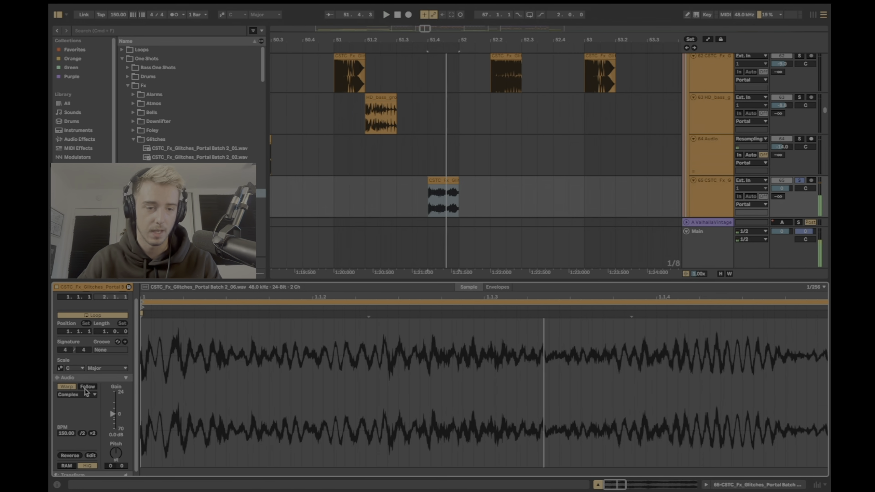
pyautogui.click(440, 180)
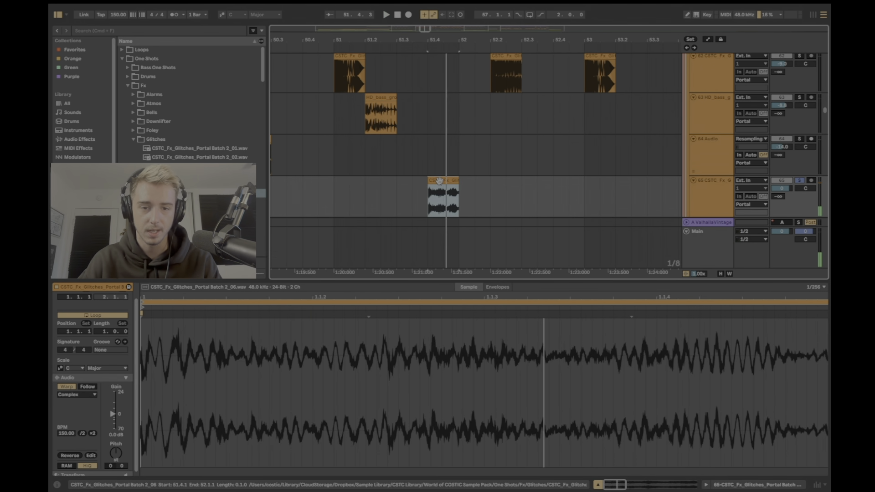
pyautogui.click(92, 434)
pyautogui.press('space')
pyautogui.click(77, 395)
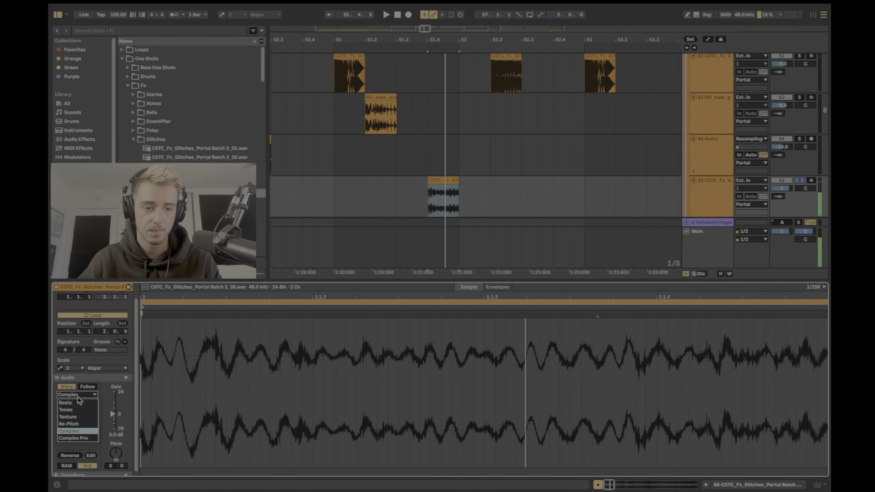
pyautogui.click(79, 417)
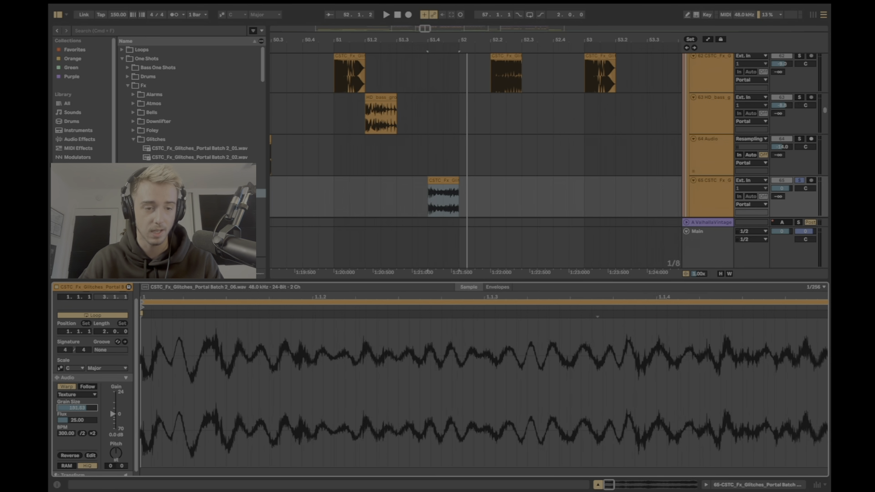
# Add the Xfer OTT plug-in to track 65, set its Downward amount to about 46% and play the result
pyautogui.click(431, 206)
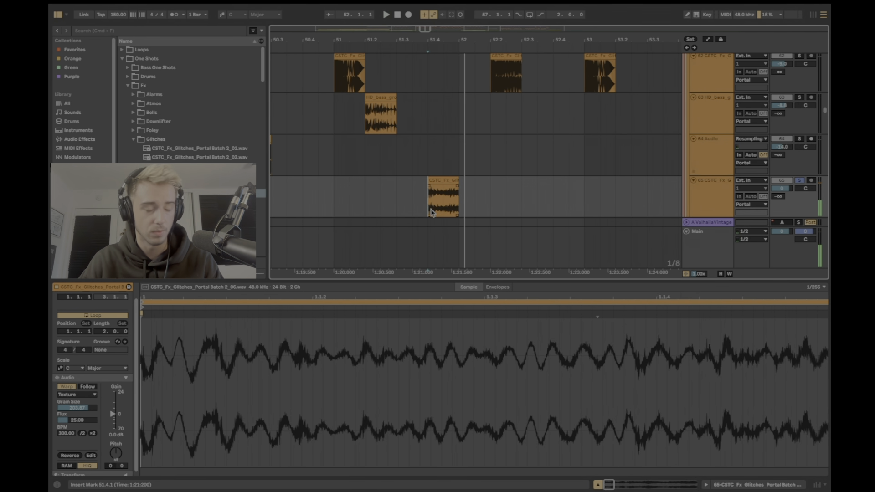
pyautogui.press('super+f')
pyautogui.write('ott')
pyautogui.press('Down')
pyautogui.press('Down')
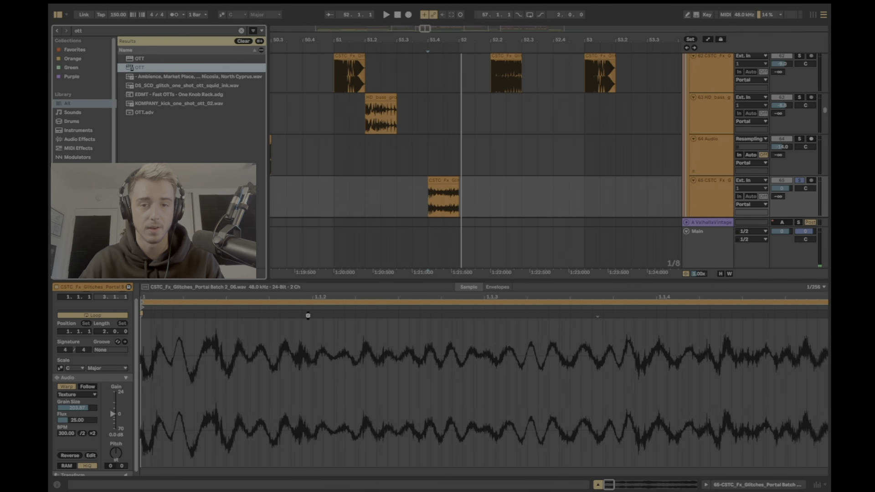
pyautogui.press('Return')
pyautogui.moveTo(386, 286); pyautogui.dragTo(386, 310)
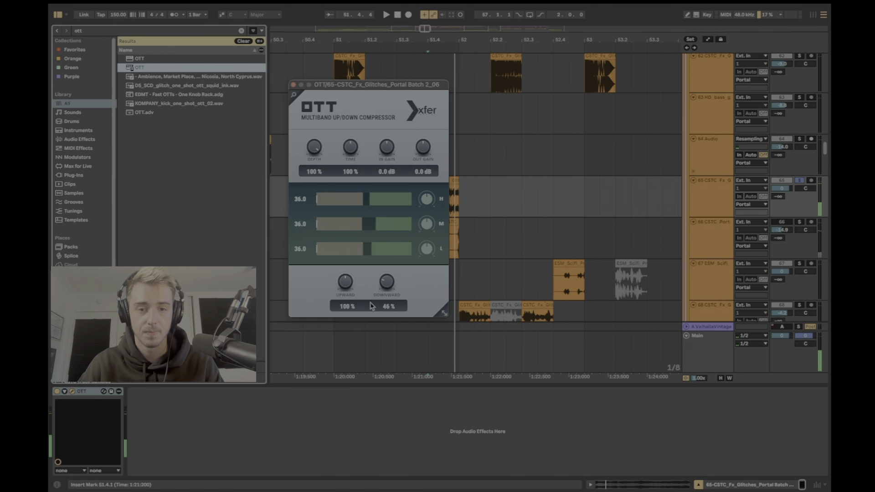
pyautogui.click(295, 84)
pyautogui.press('space')
pyautogui.press('space')
pyautogui.press('space')
# Add a Saturator after OTT on track 65, set its Drive to 7.4 dB and play the clip
pyautogui.click(437, 178)
pyautogui.press('super+f')
pyautogui.write('sat')
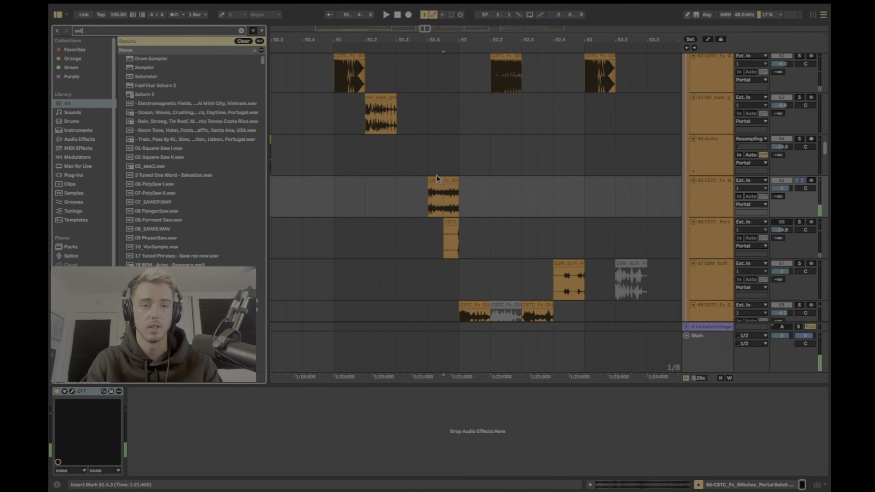
pyautogui.click(154, 61)
pyautogui.moveTo(225, 405); pyautogui.dragTo(225, 405)
pyautogui.press('space')
pyautogui.press('space')
pyautogui.click(422, 196)
pyautogui.press('space')
pyautogui.press('space')
pyautogui.press('space')
pyautogui.press('space')
# Search the browser for serum and add Serum 2 FX after the Saturator on track 65
pyautogui.press('super+f')
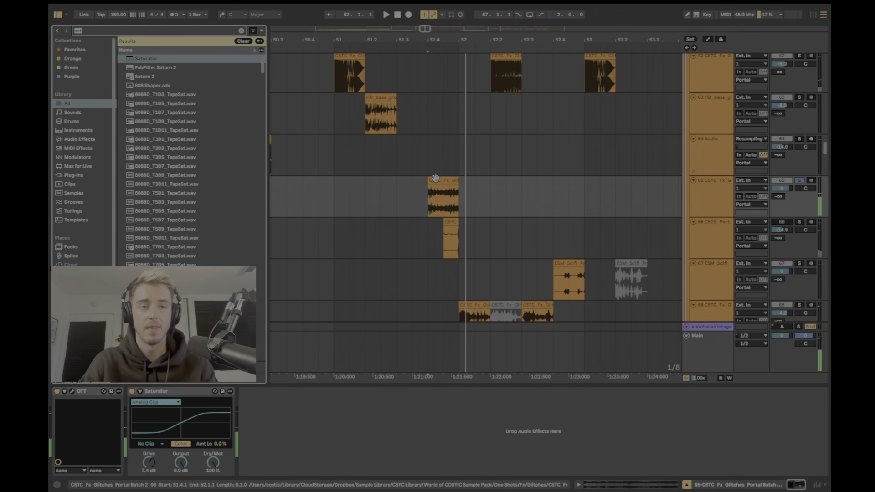
pyautogui.click(244, 42)
pyautogui.write('serum')
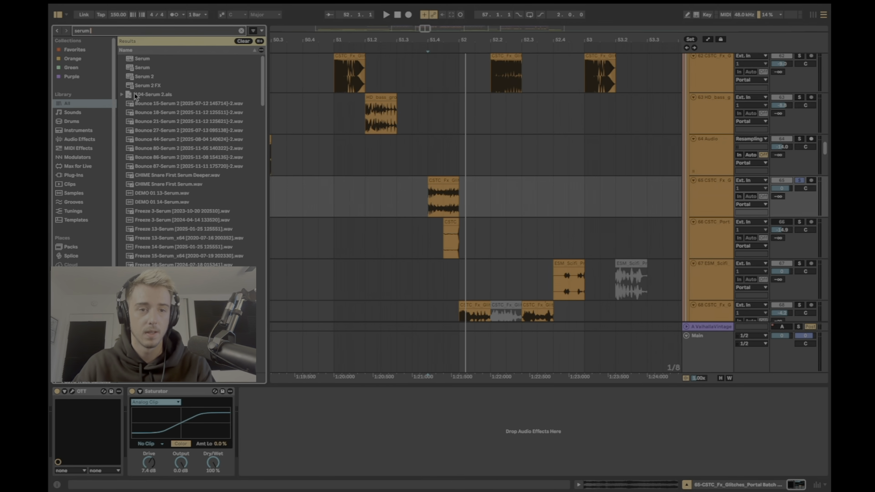
pyautogui.click(138, 86)
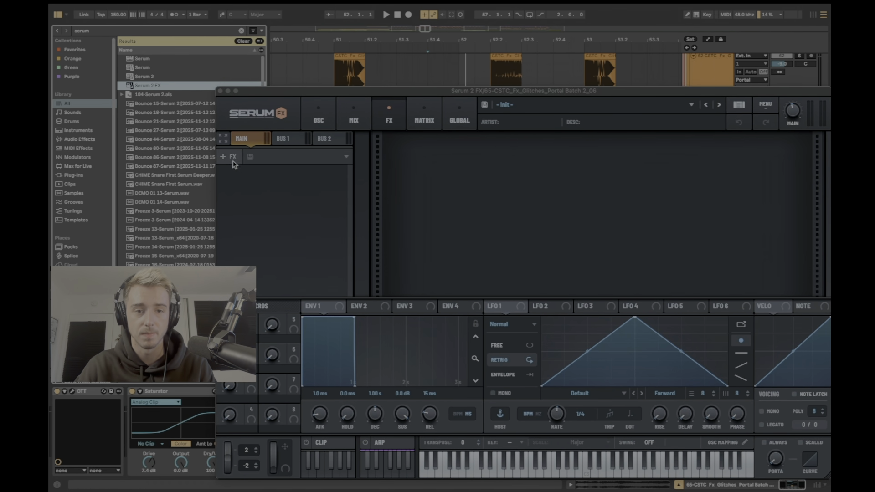
pyautogui.click(233, 159)
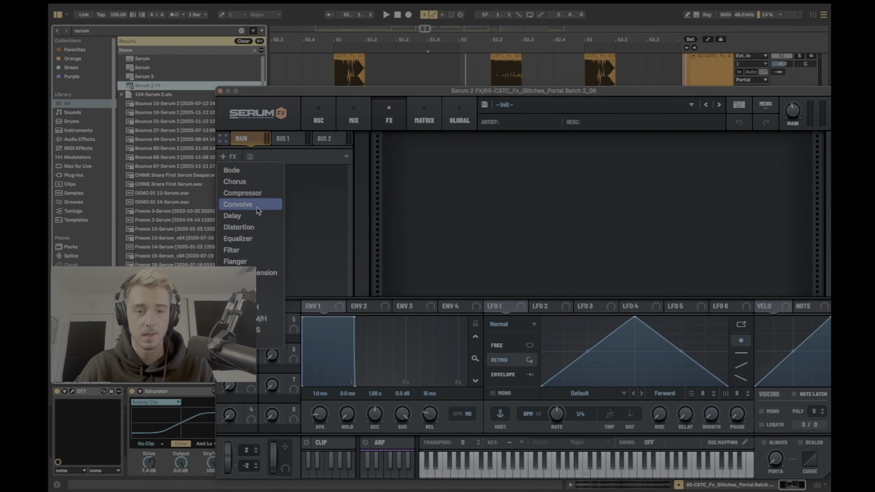
pyautogui.click(244, 195)
pyautogui.click(332, 174)
# Add a Distortion module in Serum 2 FX, set its type to Overdrive and close the plug-in window
pyautogui.click(227, 157)
pyautogui.moveTo(299, 93); pyautogui.dragTo(298, 70)
pyautogui.click(228, 133)
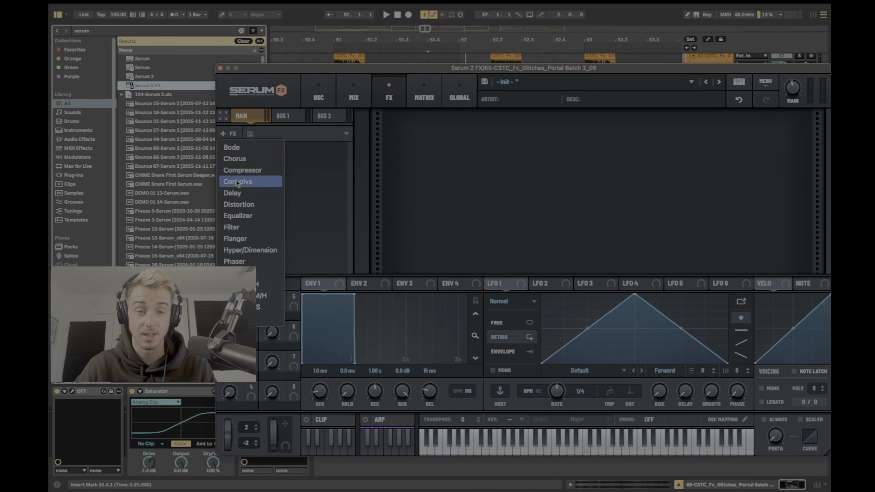
pyautogui.click(255, 204)
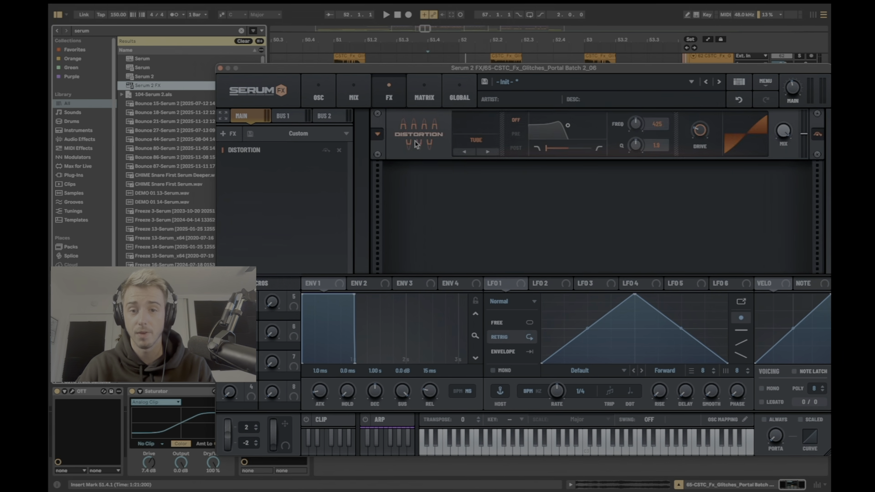
pyautogui.moveTo(486, 122); pyautogui.dragTo(468, 107)
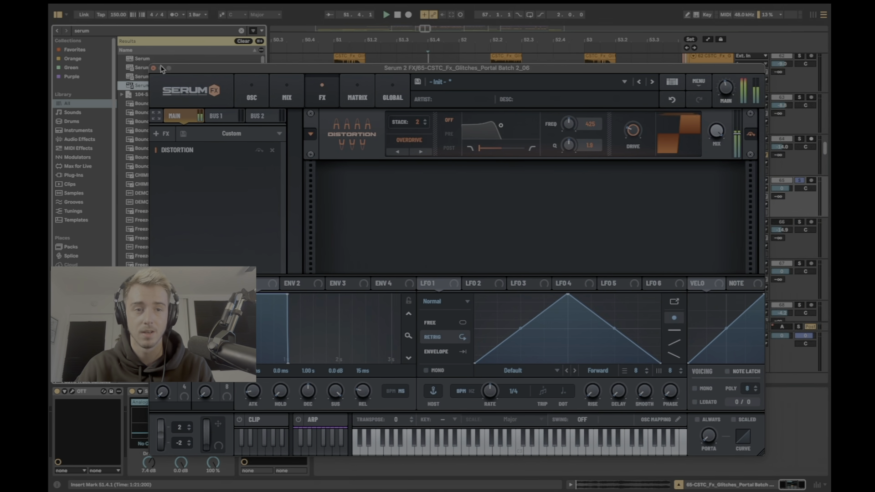
pyautogui.click(220, 68)
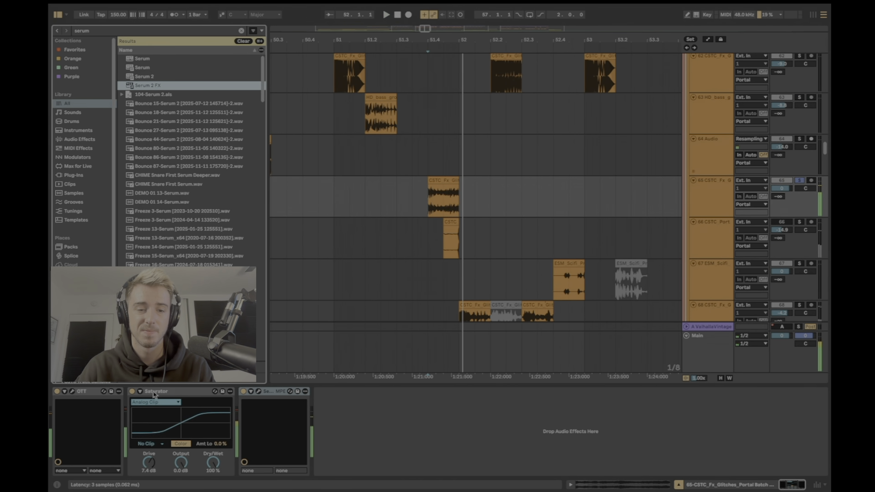
# Bypass Serum 2 FX for comparison, delete it from track 65 and return the insert marker to 51.4.1
pyautogui.click(133, 393)
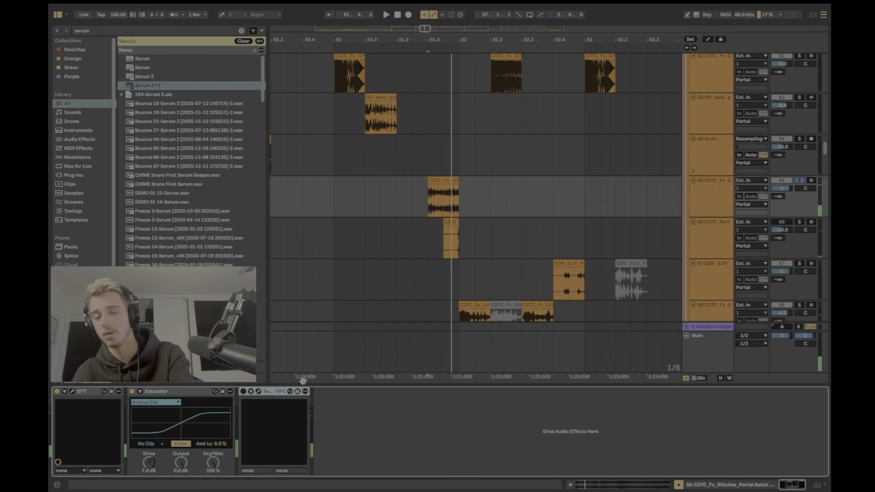
pyautogui.press('Delete')
pyautogui.click(427, 211)
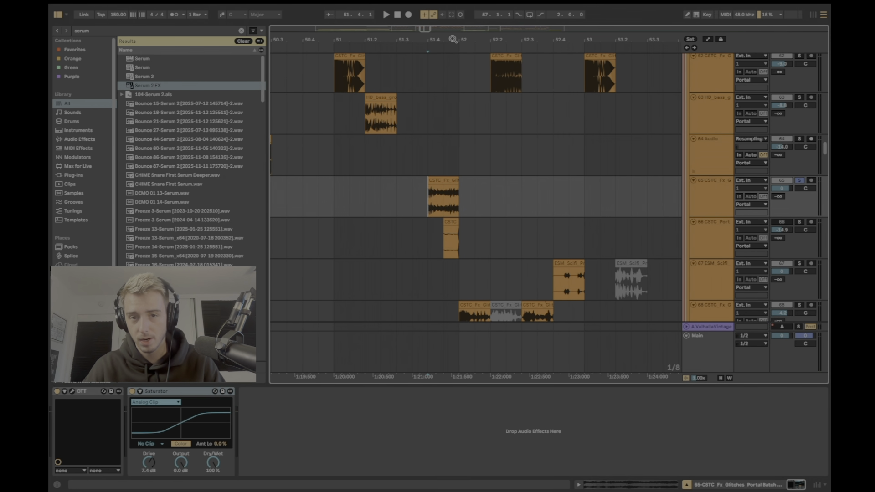
# Turn off solo on track 65 and play the glitch clip within the drop, starting from 51.4.1 and 51.1.1
pyautogui.moveTo(453, 39); pyautogui.dragTo(453, 59)
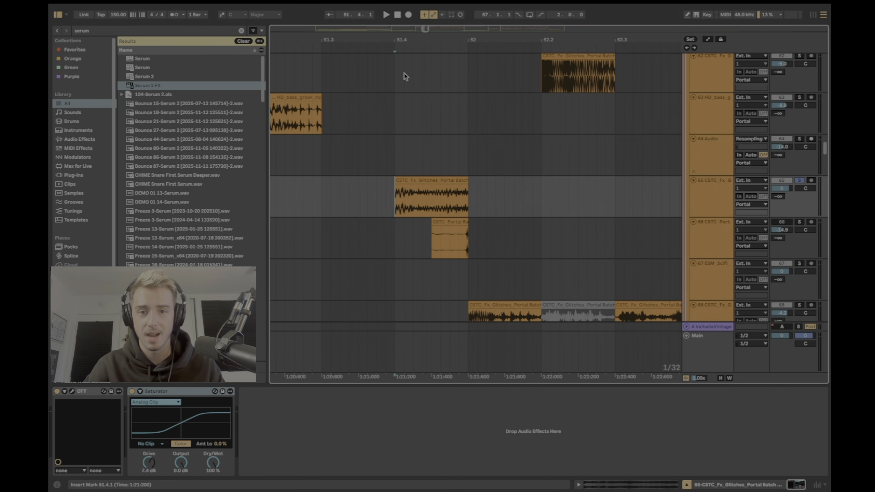
pyautogui.scroll(-6, 404, 76)
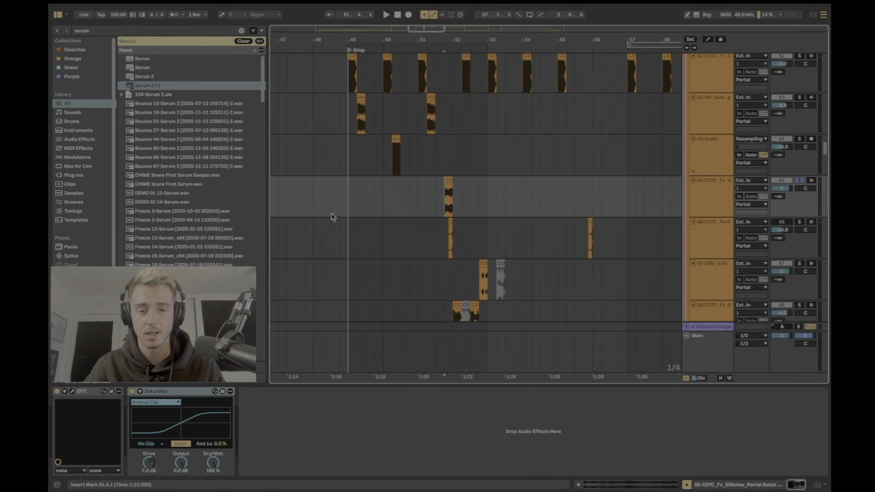
pyautogui.press('space')
pyautogui.click(445, 201)
pyautogui.press('space')
pyautogui.press('space')
pyautogui.click(800, 180)
pyautogui.press('space')
pyautogui.press('space')
pyautogui.click(421, 199)
pyautogui.press('space')
pyautogui.press('space')
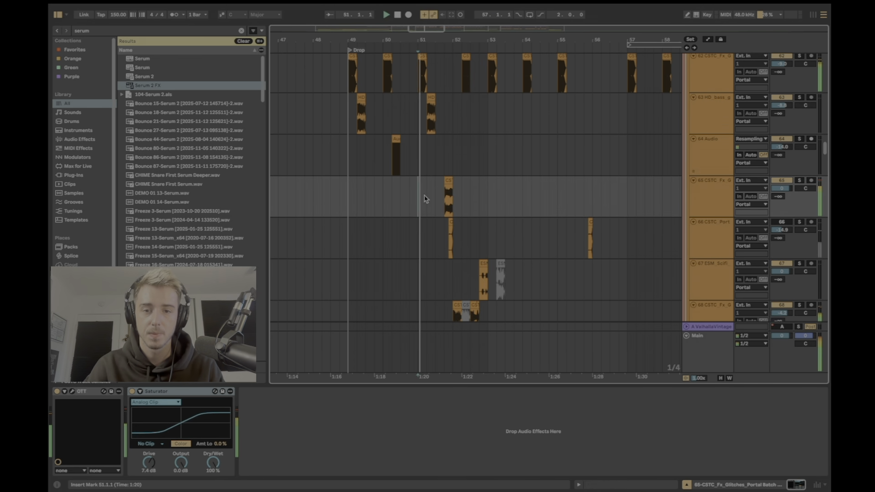
# Move the glitch clip on track 65 to 50.4.1 and play the drop around it
pyautogui.moveTo(447, 189); pyautogui.dragTo(415, 193)
pyautogui.press('space')
pyautogui.press('space')
pyautogui.click(407, 203)
pyautogui.press('space')
pyautogui.press('space')
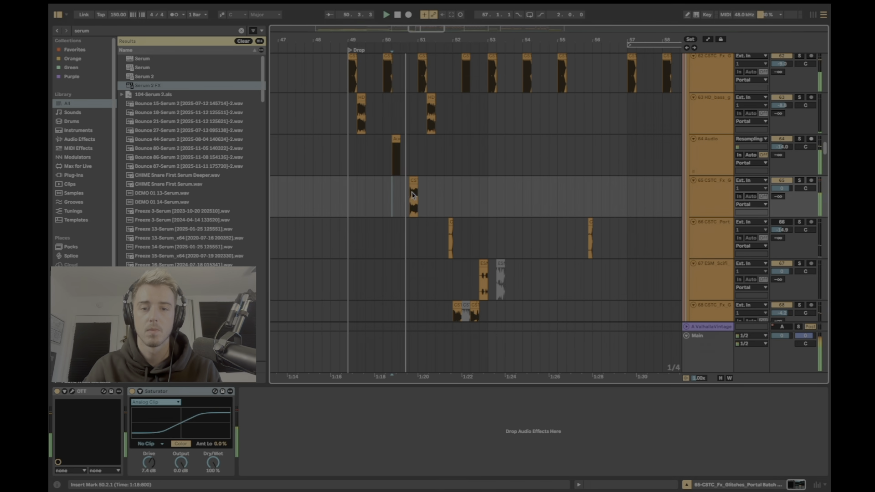
# Move the glitch clip to 52.4.1, set its Pitch to -3 semitones and play it
pyautogui.moveTo(413, 195); pyautogui.dragTo(483, 180)
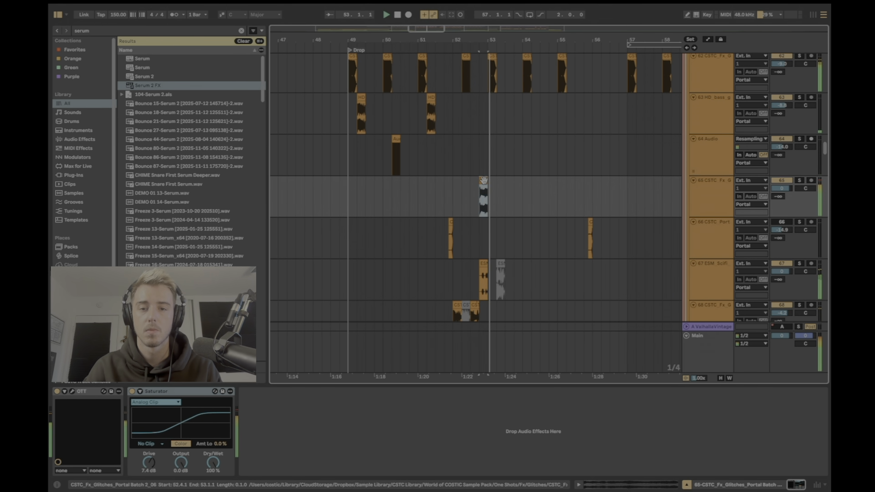
pyautogui.doubleClick(484, 183)
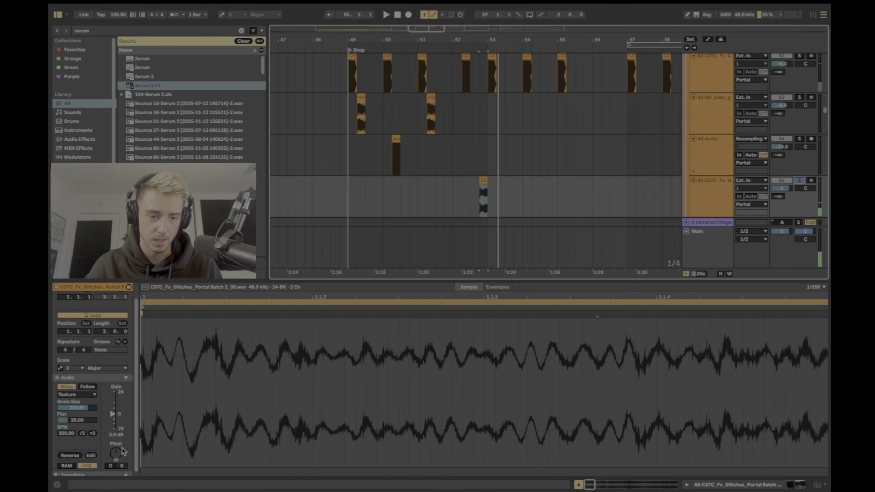
pyautogui.moveTo(117, 453); pyautogui.dragTo(116, 456)
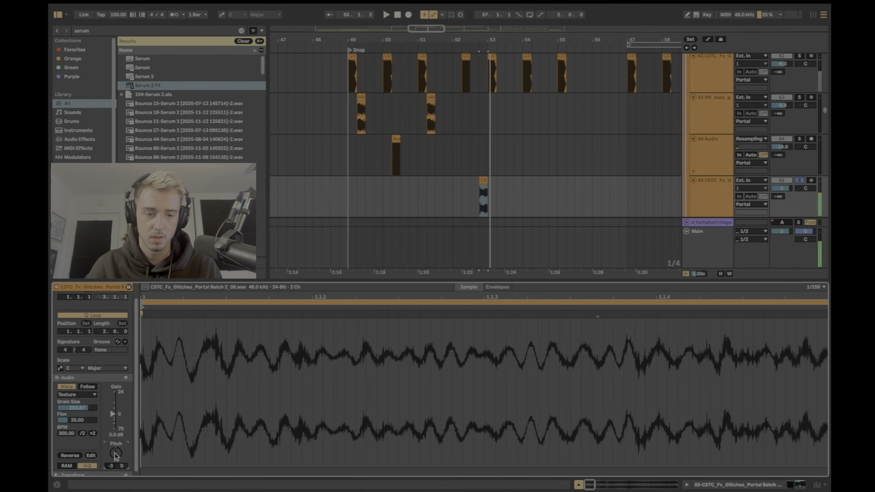
pyautogui.press('space')
pyautogui.press('space')
# Turn off solo on track 65, play the pitched clip within the drop and hide the clip view
pyautogui.click(799, 181)
pyautogui.press('space')
pyautogui.press('space')
pyautogui.click(446, 199)
pyautogui.press('space')
pyautogui.press('space')
pyautogui.click(470, 202)
pyautogui.press('space')
pyautogui.press('space')
pyautogui.doubleClick(487, 278)
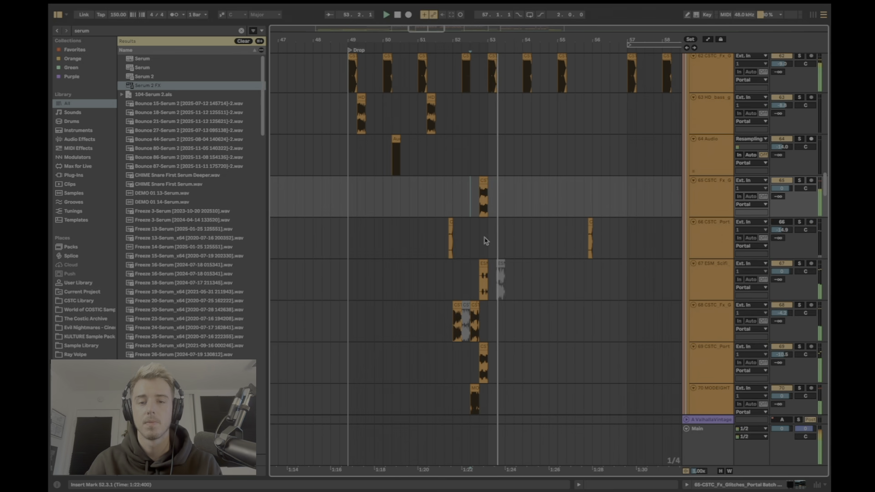
# Stop playback and delete the glitch clip at 52.4.1 from track 65
pyautogui.click(483, 181)
pyautogui.press('space')
pyautogui.press('Delete')
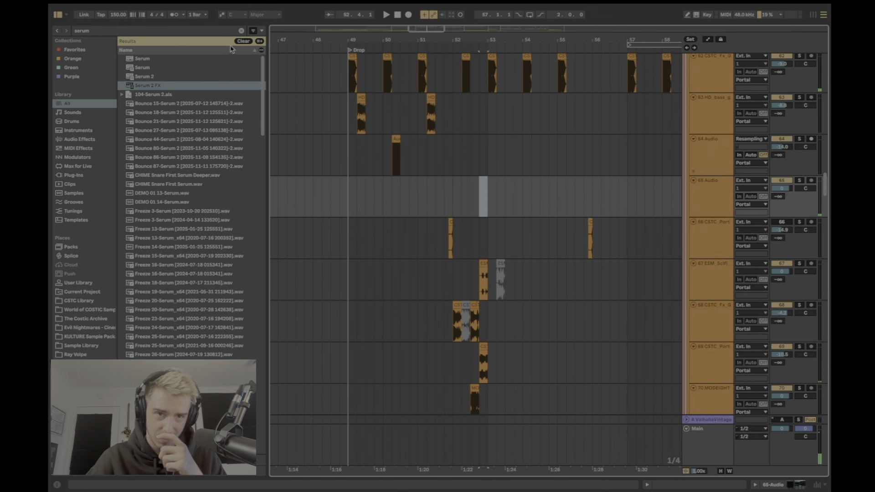
# Browse the sample folders and place CSTC_Fx_Glitches_Portal Batch 2_23.wav on track 65 at 52.4.1
pyautogui.click(80, 354)
pyautogui.click(78, 301)
pyautogui.click(191, 265)
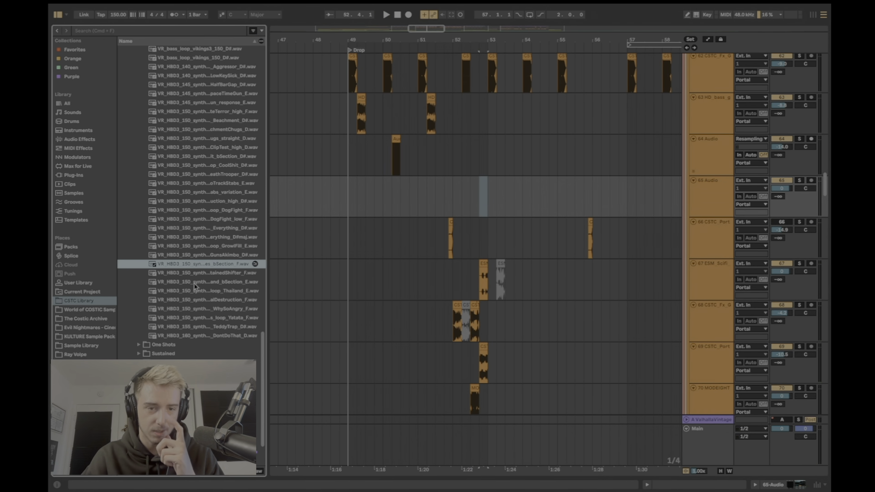
pyautogui.click(90, 310)
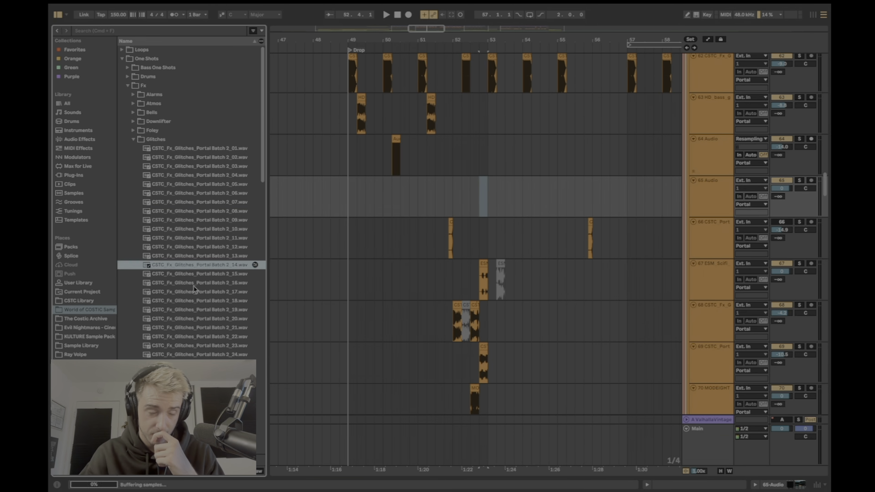
pyautogui.click(198, 354)
pyautogui.click(198, 349)
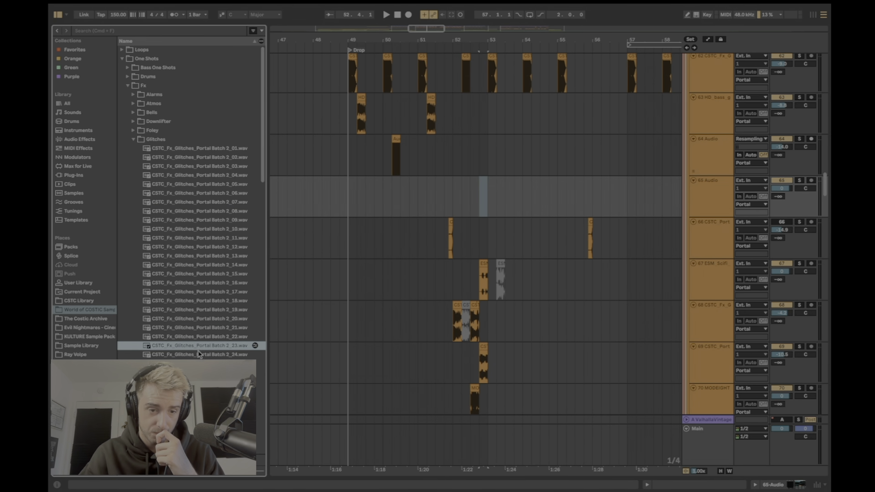
pyautogui.moveTo(192, 350); pyautogui.dragTo(485, 188)
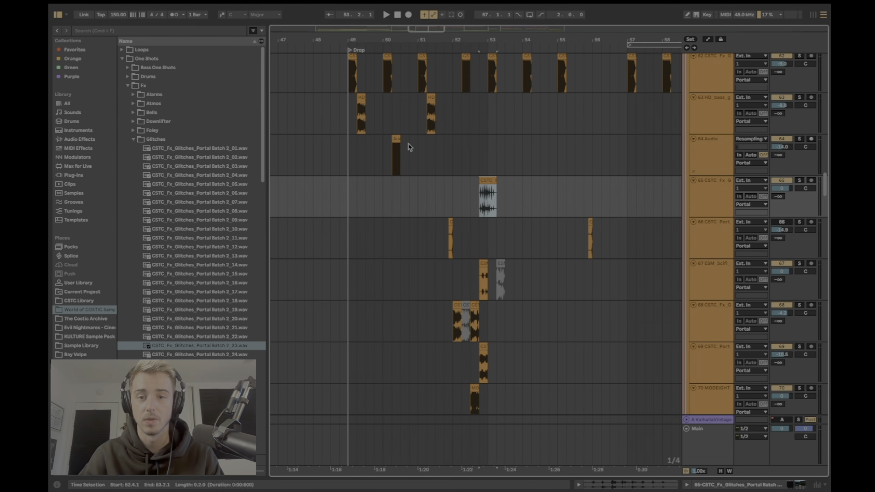
# Solo track 65, shorten the new glitch clip to end at 53.1.1 and play it
pyautogui.moveTo(481, 35); pyautogui.dragTo(505, 104)
pyautogui.click(798, 181)
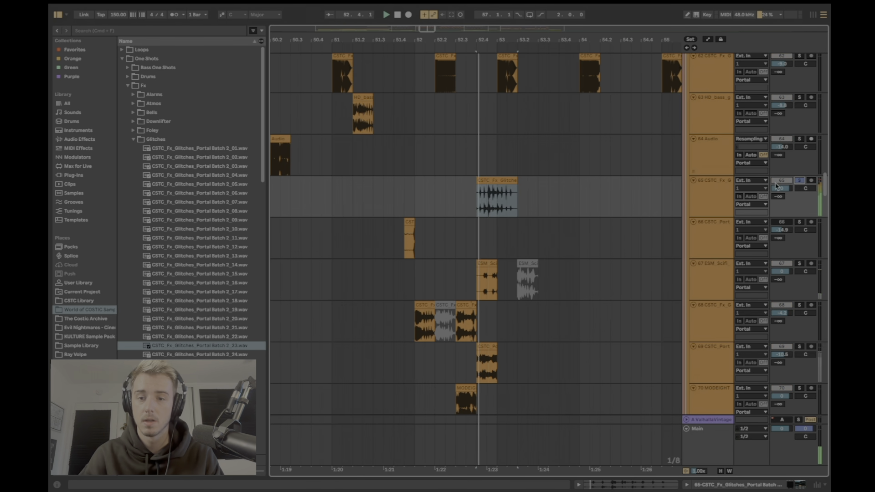
pyautogui.moveTo(517, 182); pyautogui.dragTo(497, 181)
pyautogui.press('space')
pyautogui.press('space')
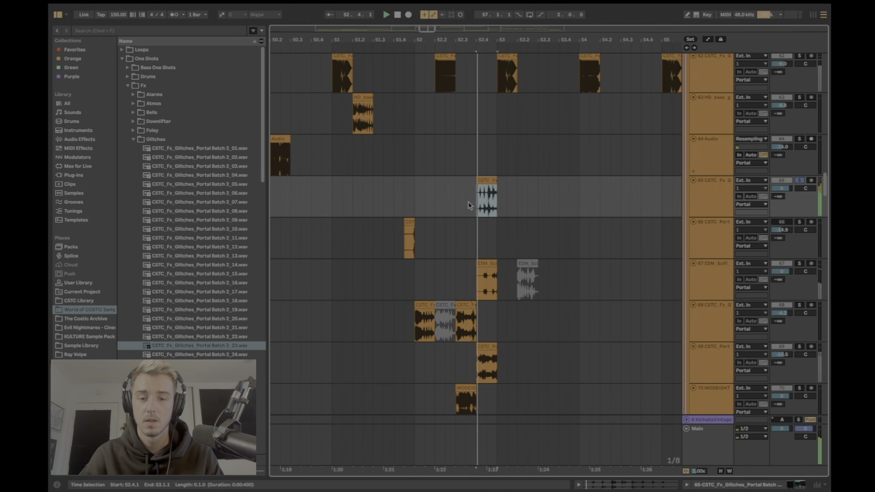
pyautogui.click(467, 202)
pyautogui.press('space')
pyautogui.press('space')
# Turn off solo on track 65 and play the glitch clip in context with the full drop
pyautogui.click(798, 181)
pyautogui.press('space')
pyautogui.press('space')
pyautogui.click(446, 200)
pyautogui.press('space')
pyautogui.press('space')
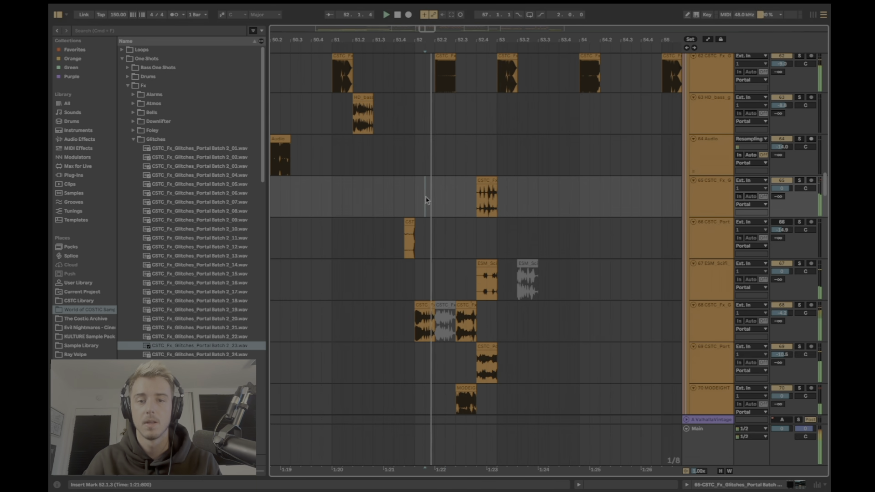
# Mute track 65 and play the drop around 52.4.1 to compare it without the glitch clip
pyautogui.click(486, 180)
pyautogui.click(785, 180)
pyautogui.press('space')
pyautogui.press('space')
pyautogui.press('space')
pyautogui.press('space')
pyautogui.click(426, 201)
pyautogui.press('space')
pyautogui.press('space')
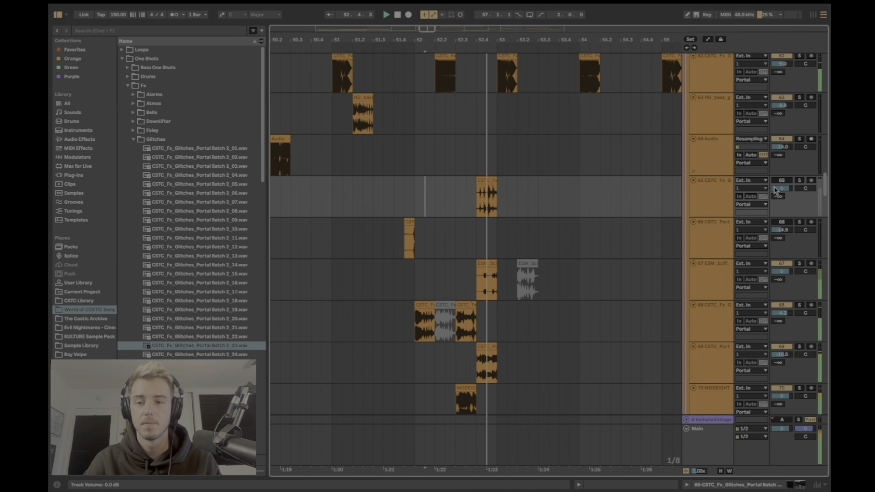
pyautogui.press('space')
pyautogui.press('space')
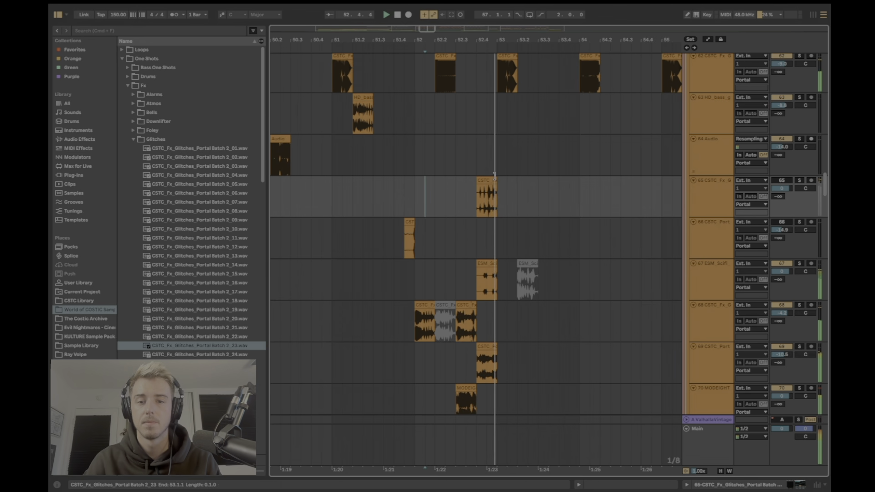
# Reactivate track 65 with its volume lowered and play the drop around the glitch clip
pyautogui.click(486, 193)
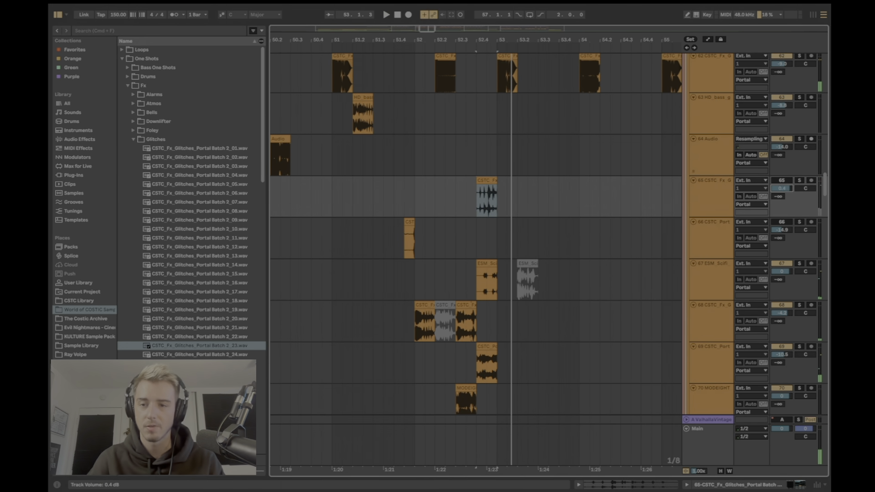
pyautogui.click(475, 217)
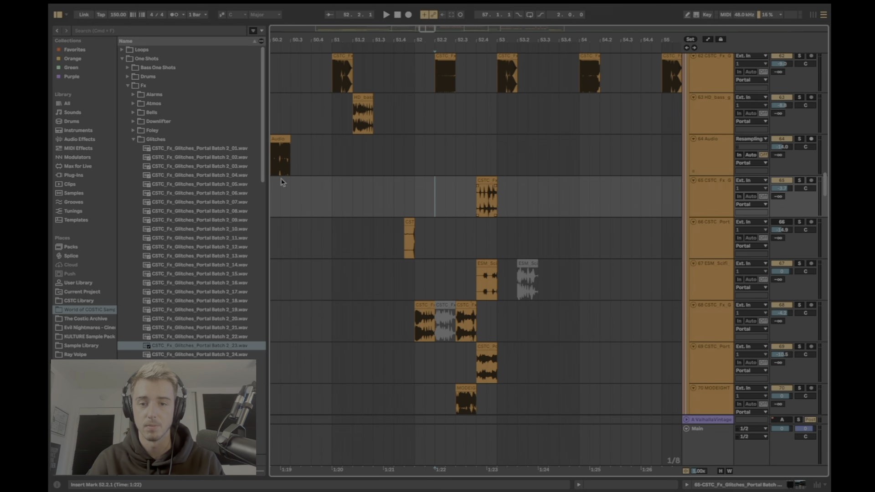
pyautogui.press('space')
pyautogui.click(475, 205)
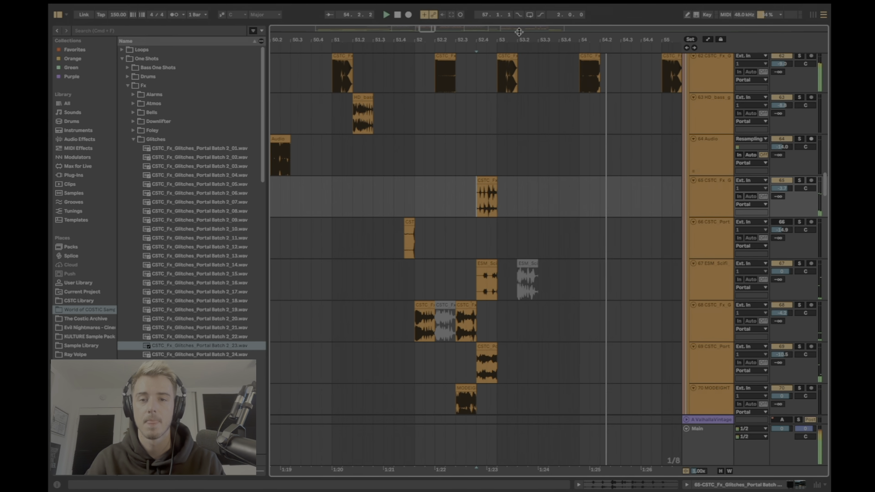
# Stop playback and delete track 65 together with its glitch clip
pyautogui.moveTo(409, 40); pyautogui.dragTo(403, 25)
pyautogui.press('space')
pyautogui.click(715, 196)
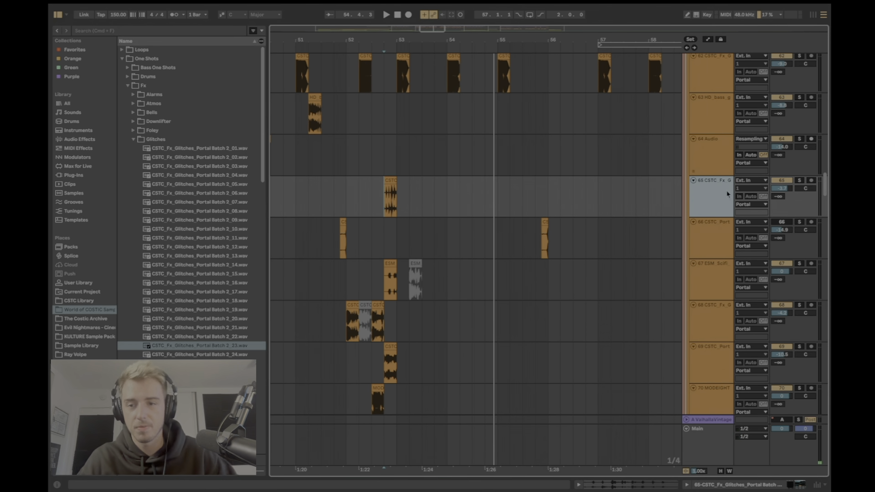
pyautogui.moveTo(402, 36); pyautogui.dragTo(433, 225)
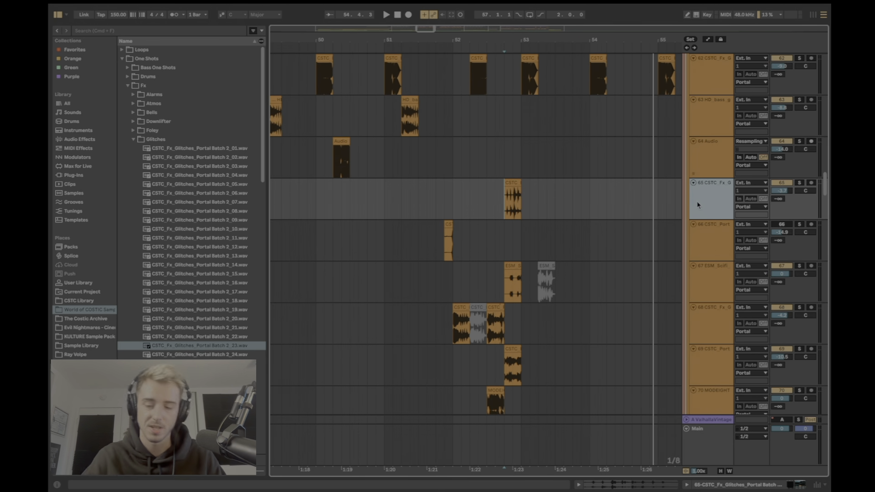
pyautogui.scroll(6, 560, 189)
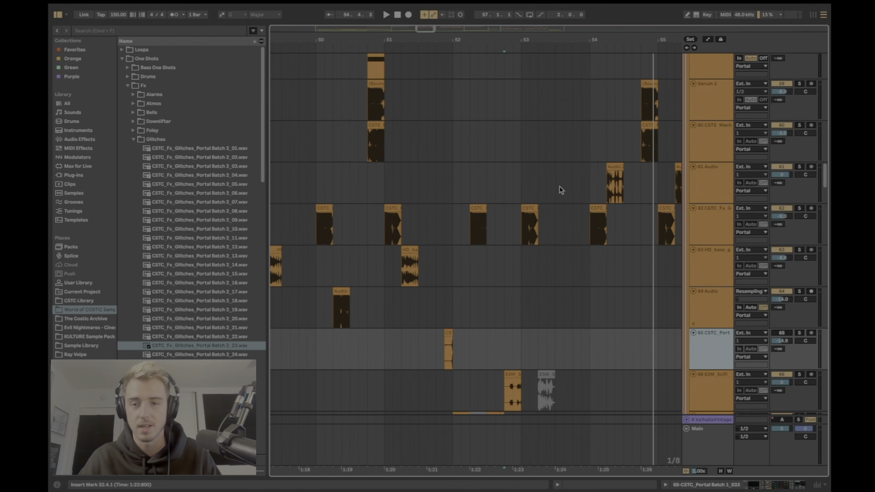
# Play the arrangement from 47.1.1, ahead of the drop
pyautogui.scroll(20, 826, 171)
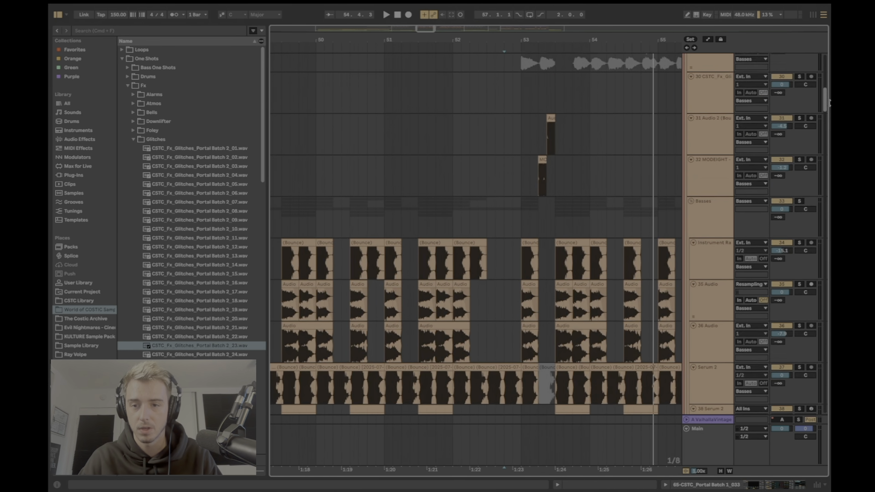
pyautogui.click(527, 43)
pyautogui.press('space')
pyautogui.moveTo(527, 37); pyautogui.dragTo(534, 37)
pyautogui.click(365, 265)
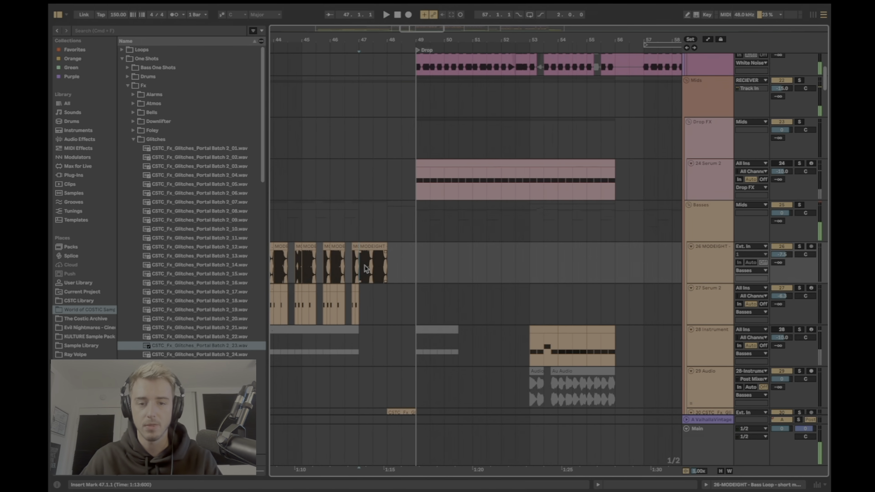
pyautogui.scroll(-10, 372, 264)
pyautogui.press('space')
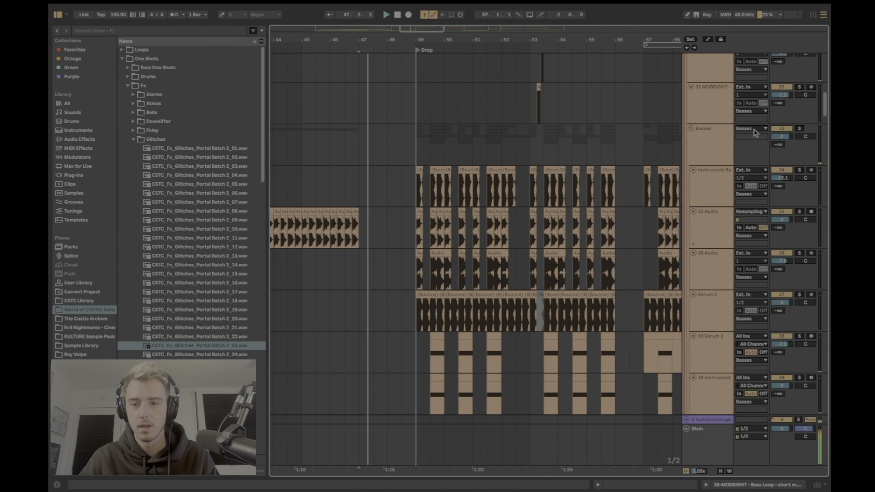
# Play the full drop from 48.3.1 while reviewing the Basses and Portal tracks, and stop playback
pyautogui.scroll(-3, 450, 169)
pyautogui.scroll(-1, 450, 169)
pyautogui.scroll(4, 471, 170)
pyautogui.scroll(-3, 472, 169)
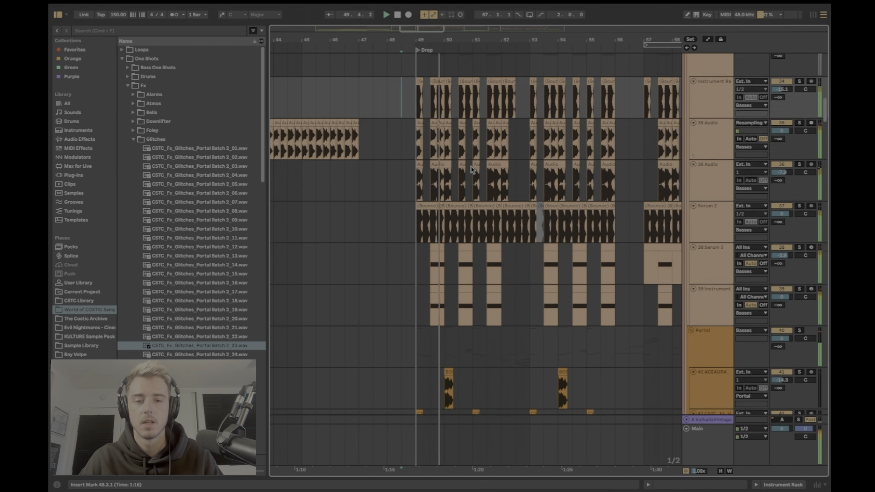
pyautogui.scroll(-4, 471, 169)
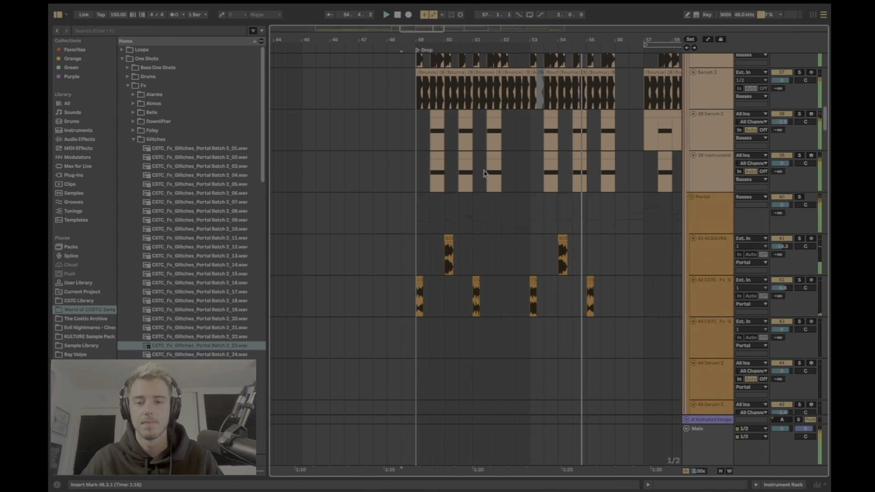
pyautogui.click(450, 208)
pyautogui.press('space')
# Examine the bass clips around 49.3.1 and the glitch clips on Portal tracks 41 and 42 starting from 49.1.1
pyautogui.moveTo(542, 39); pyautogui.dragTo(522, 39)
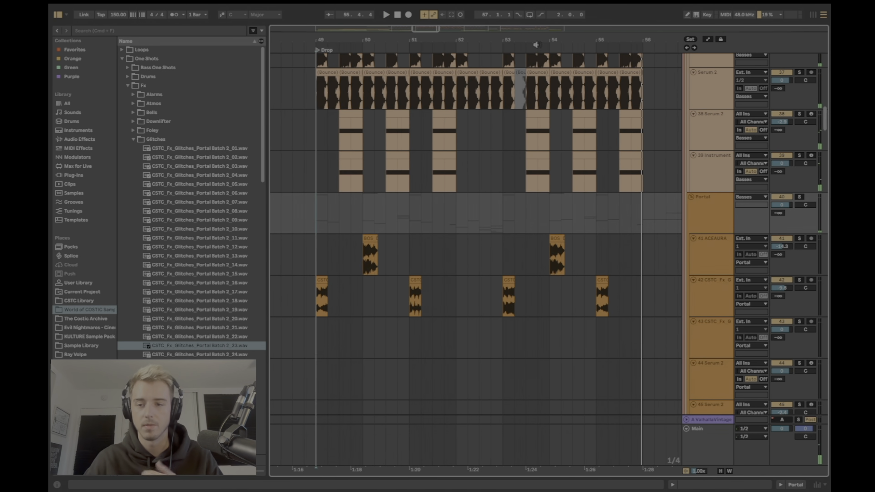
pyautogui.scroll(5, 622, 186)
pyautogui.moveTo(335, 130); pyautogui.dragTo(345, 178)
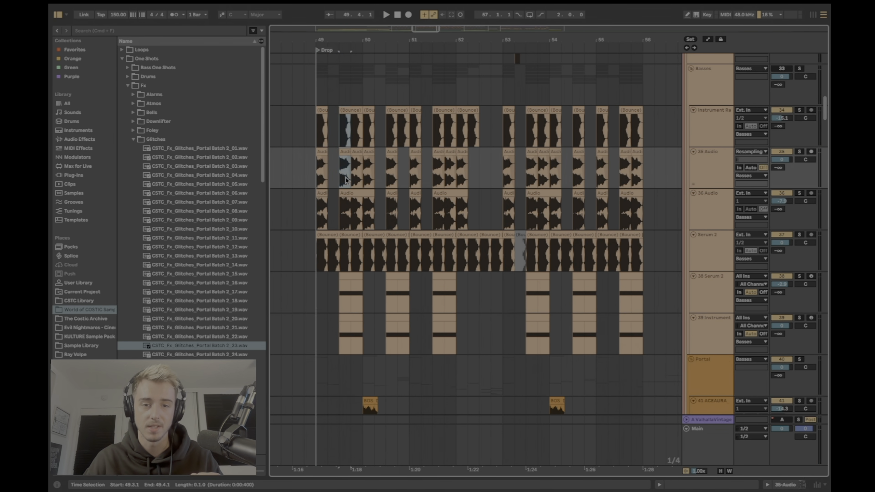
pyautogui.click(345, 227)
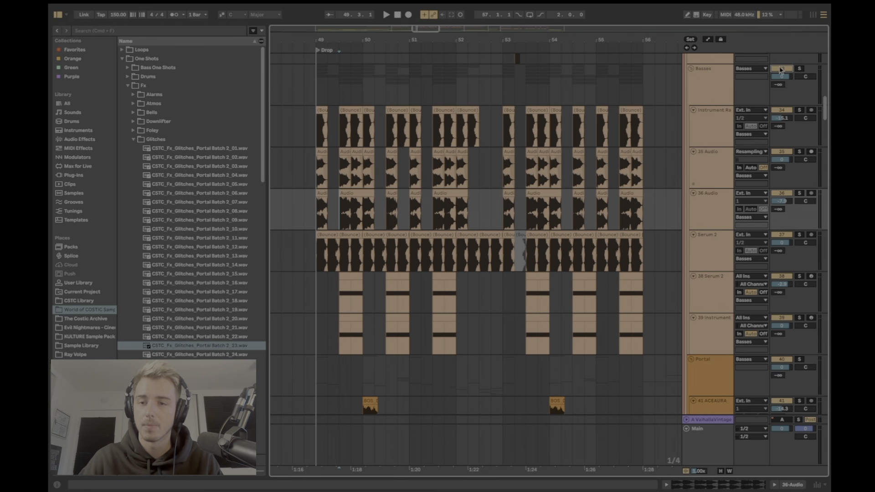
pyautogui.scroll(-6, 513, 178)
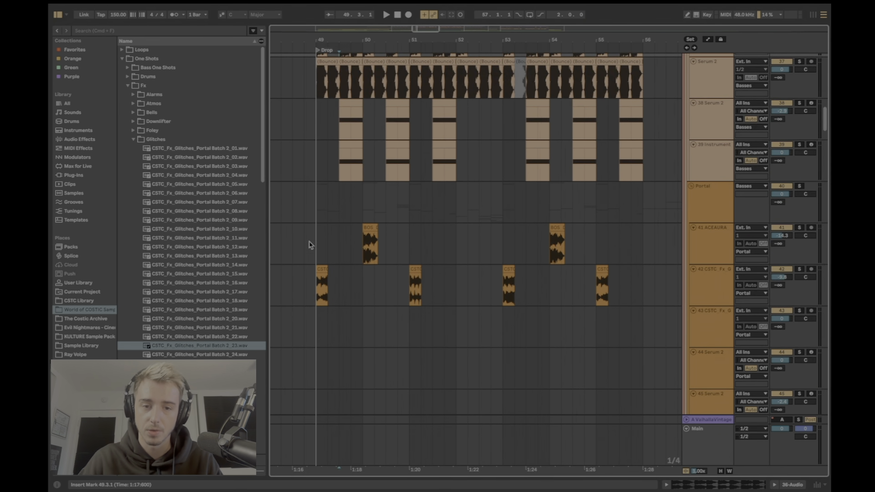
pyautogui.click(317, 245)
pyautogui.moveTo(827, 126)
pyautogui.mouseDown()
pyautogui.moveTo(825, 146)
pyautogui.moveTo(825, 95)
pyautogui.moveTo(823, 138)
pyautogui.mouseUp()
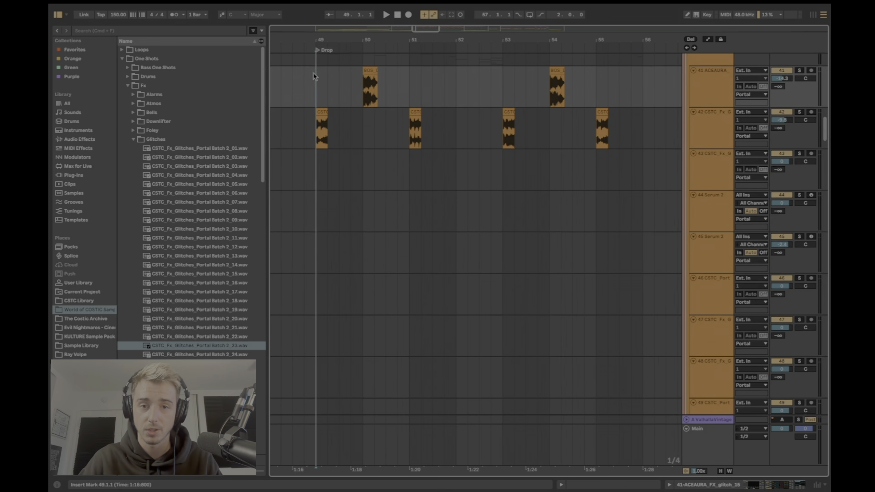
pyautogui.moveTo(402, 41); pyautogui.dragTo(360, 41)
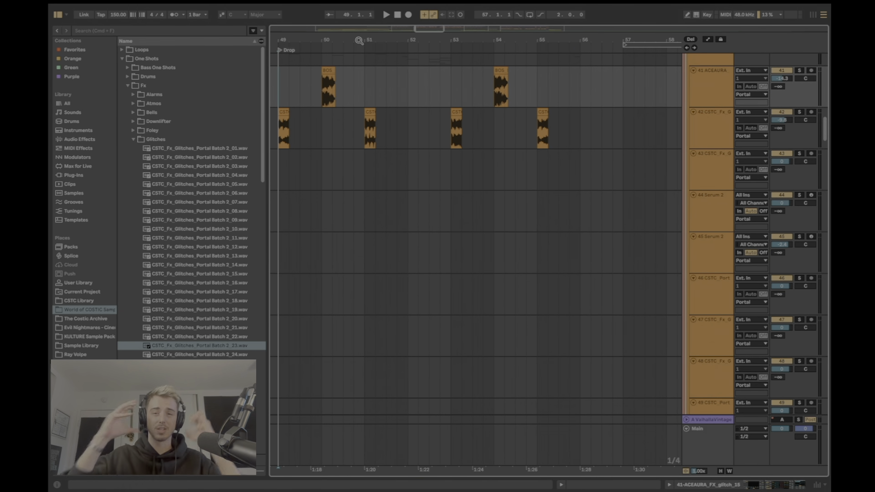
# Select the glitch radio loop clip at 49.1.1 on track 111 in the Samples group, solo the track and play it
pyautogui.moveTo(826, 138); pyautogui.dragTo(807, 319)
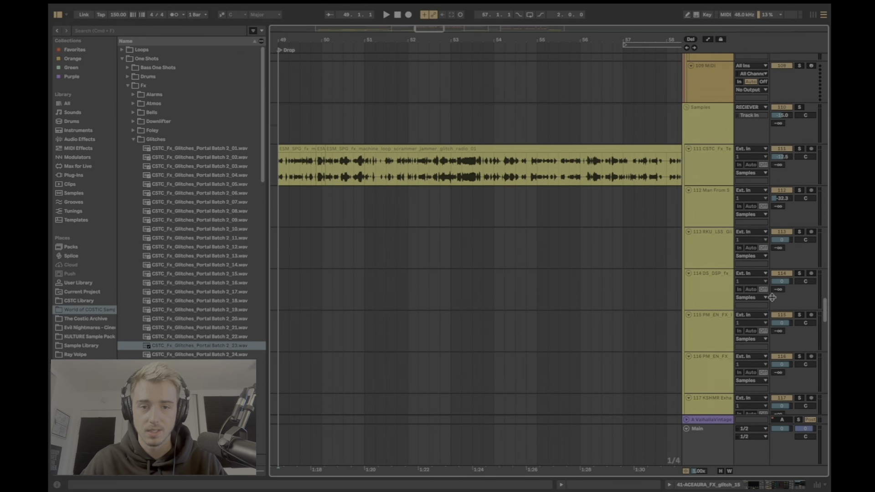
pyautogui.click(374, 147)
pyautogui.click(287, 146)
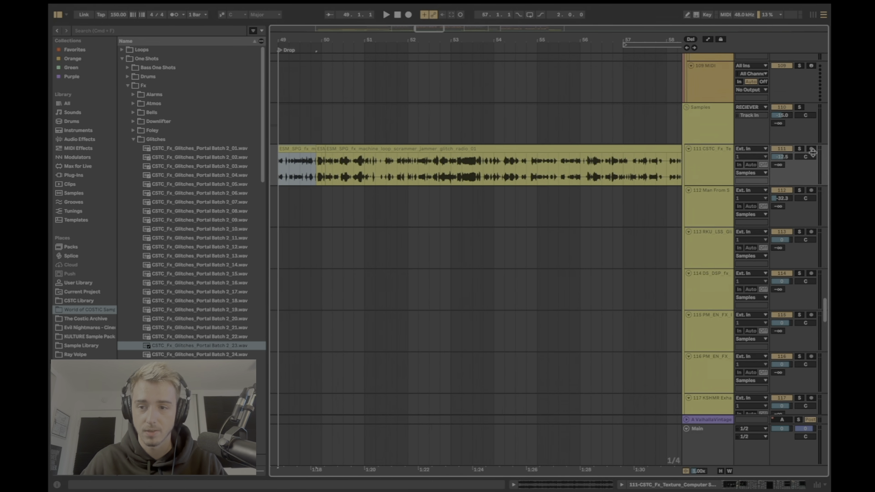
pyautogui.click(798, 150)
pyautogui.press('space')
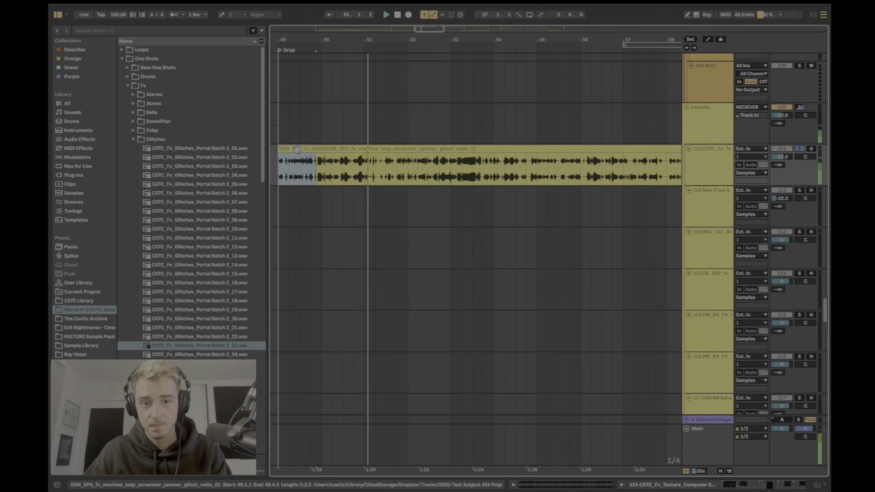
pyautogui.press('space')
pyautogui.press('space')
pyautogui.press('space')
# Group the last Gate on track 111 into a rack, bypass the rack and play the loop ungated
pyautogui.click(765, 488)
pyautogui.moveTo(764, 488); pyautogui.dragTo(801, 487)
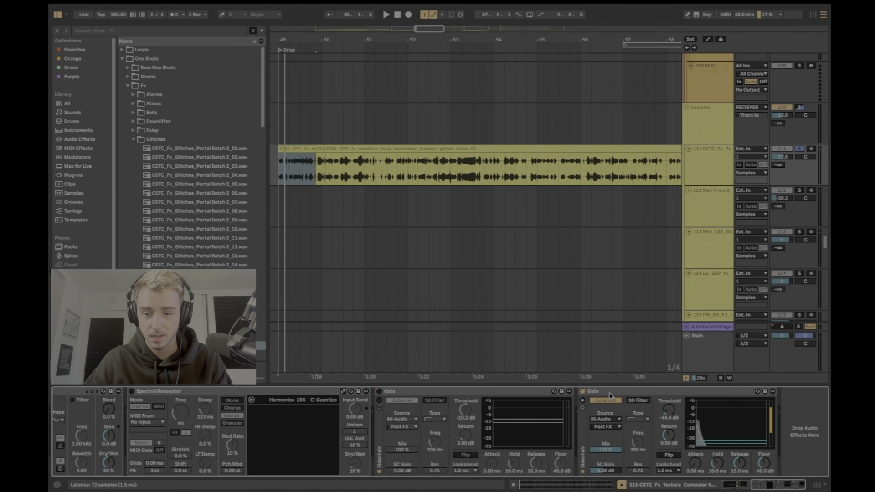
pyautogui.click(611, 393)
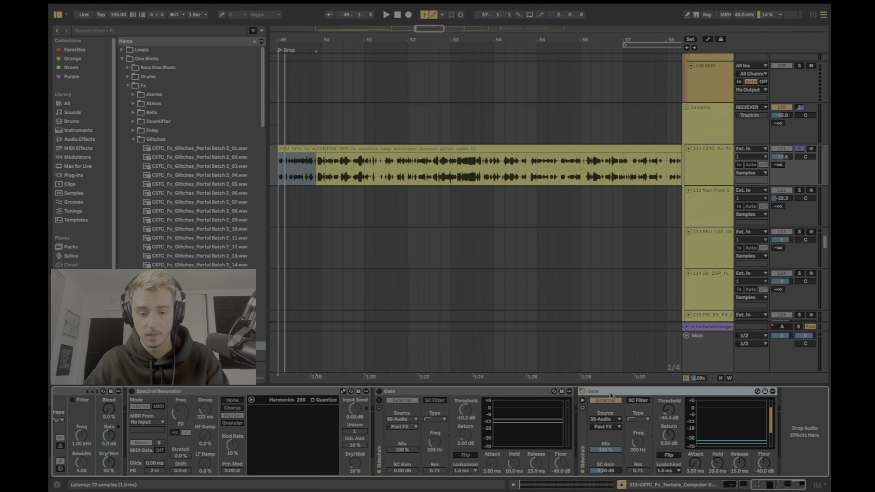
pyautogui.press('super+g')
pyautogui.click(582, 392)
pyautogui.press('space')
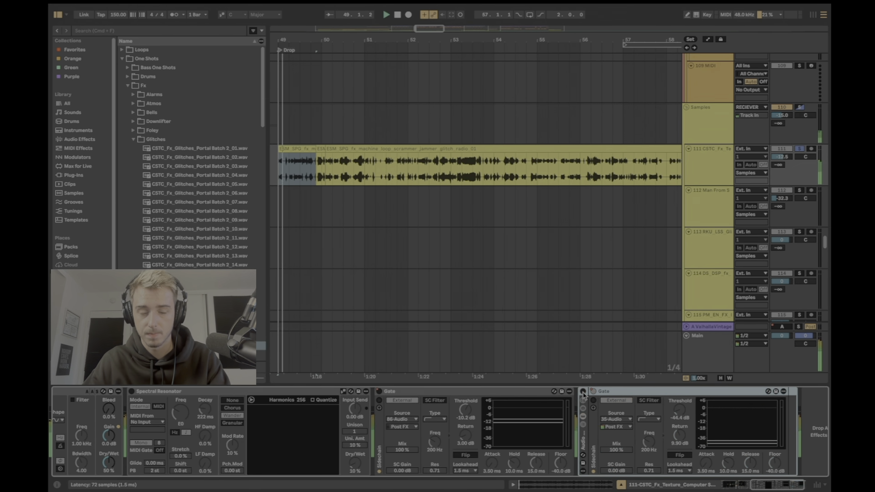
pyautogui.click(301, 149)
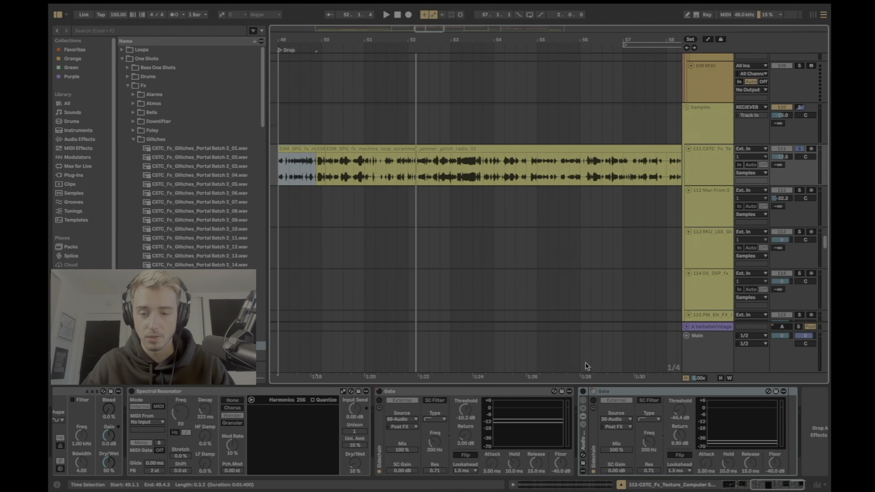
# Turn the Gate's rack back on and check the Gate's sidechain source, keeping 35-Audio
pyautogui.click(583, 395)
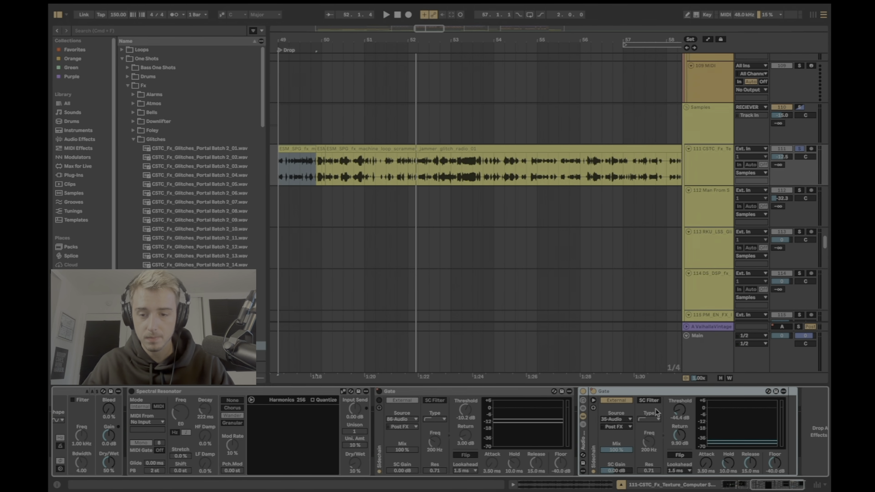
pyautogui.click(624, 423)
pyautogui.click(624, 423)
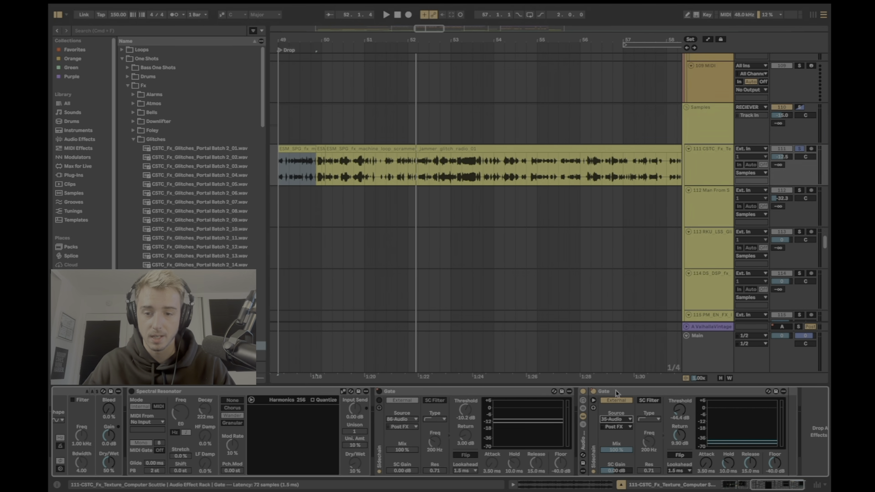
# Solo the Gate's sidechain source, the 35-Audio bass track, and play it from 49.1.1
pyautogui.click(622, 421)
pyautogui.click(620, 425)
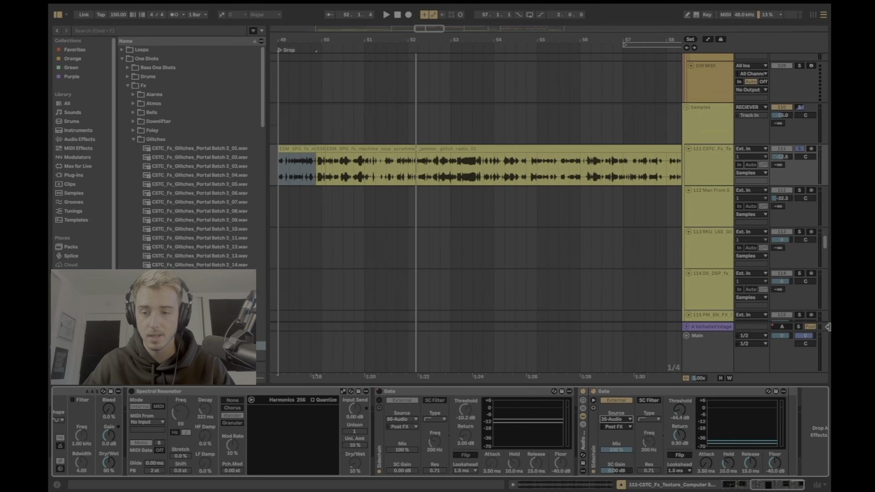
pyautogui.moveTo(826, 240); pyautogui.dragTo(823, 87)
pyautogui.moveTo(396, 40); pyautogui.dragTo(396, 23)
pyautogui.click(325, 273)
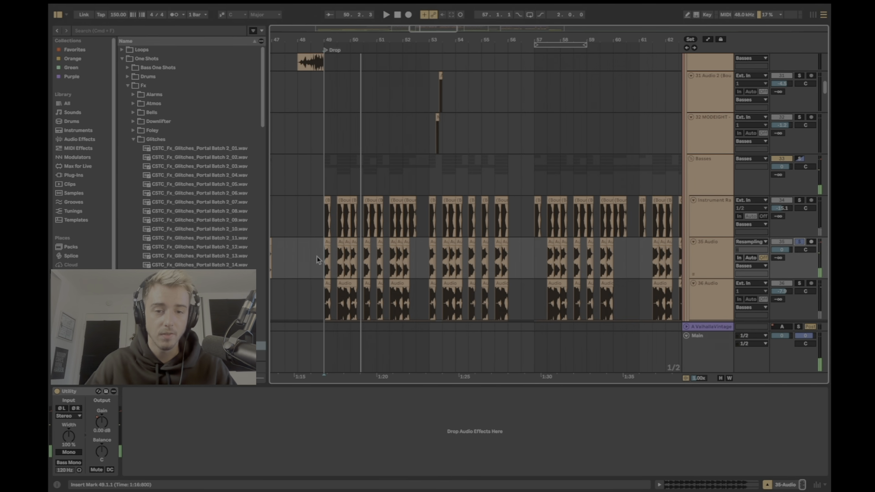
# Solo track 111 in the Samples group and play its gated glitch radio loop from 49.1.1
pyautogui.moveTo(825, 91); pyautogui.dragTo(825, 244)
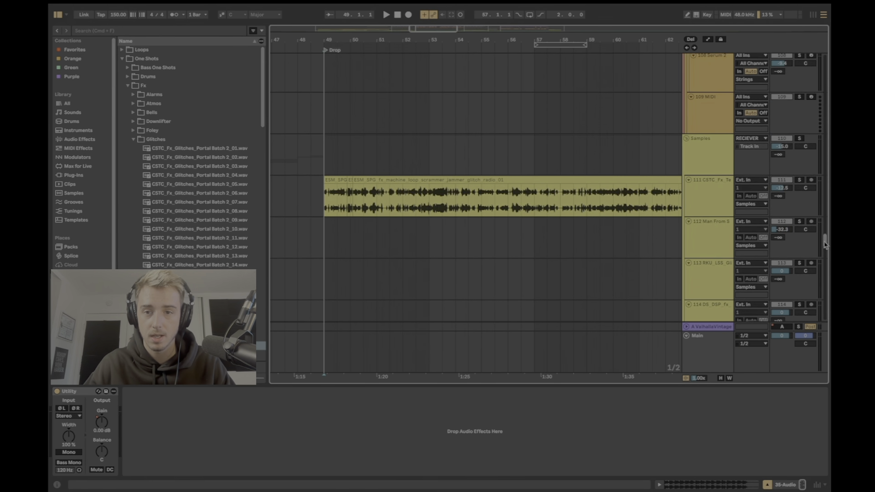
pyautogui.click(399, 180)
pyautogui.click(328, 206)
pyautogui.press('space')
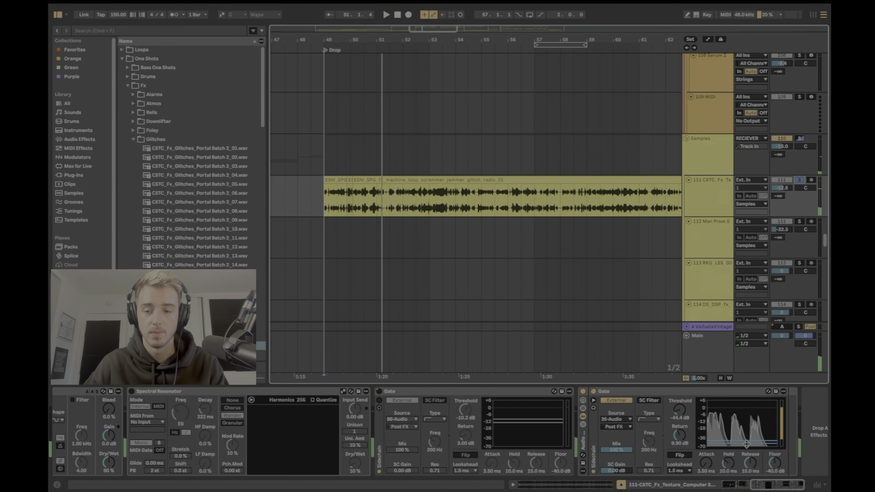
# Solo the Basses group on track 33 and play its layers from 49.1.1
pyautogui.moveTo(825, 241); pyautogui.dragTo(825, 120)
pyautogui.press('space')
pyautogui.scroll(15, 476, 188)
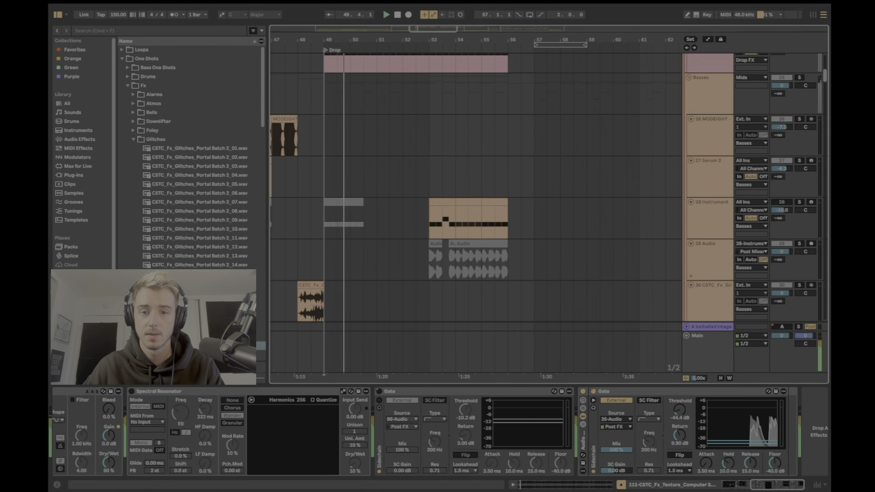
pyautogui.scroll(-10, 476, 187)
pyautogui.scroll(3, 476, 187)
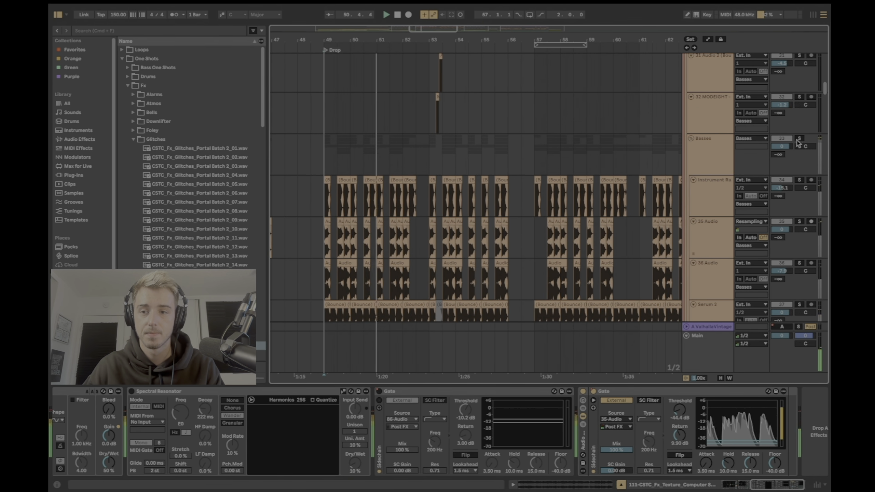
pyautogui.click(361, 167)
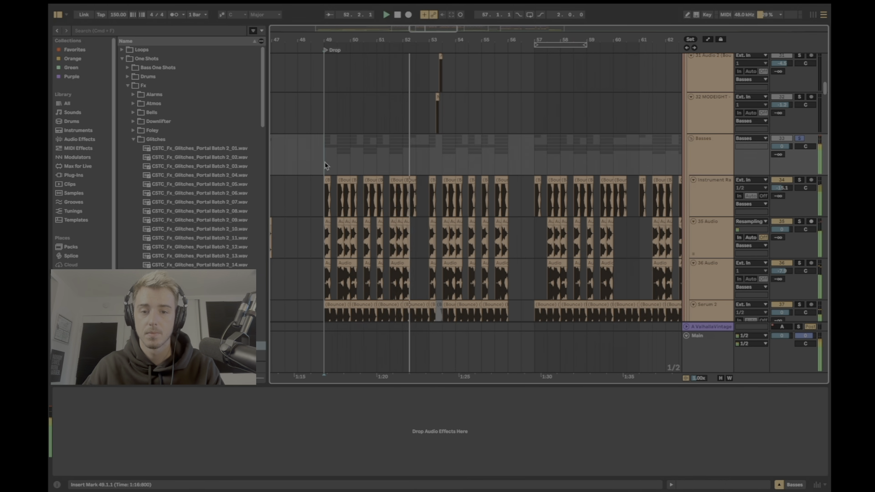
pyautogui.scroll(-2, 474, 139)
pyautogui.scroll(-2, 474, 139)
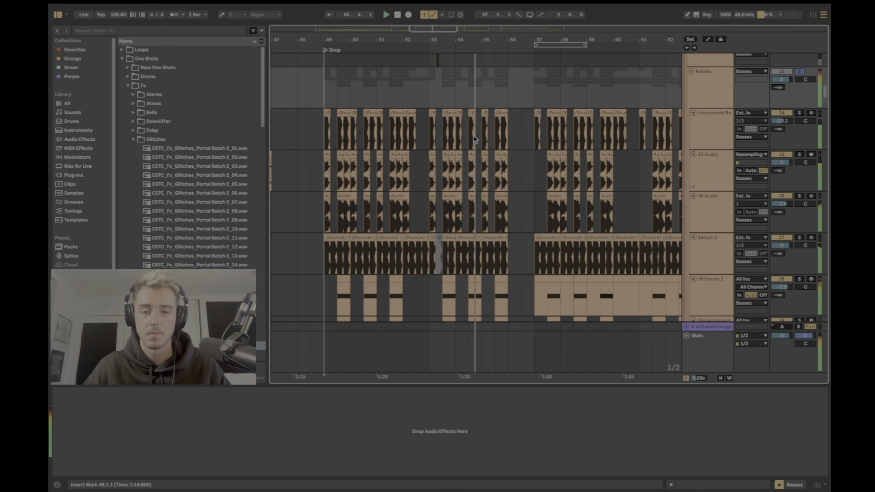
pyautogui.scroll(-5, 474, 139)
pyautogui.press('space')
# Play the soloed basses again from 49.1.1 and switch the solo to the loop on track 111
pyautogui.moveTo(825, 101); pyautogui.dragTo(830, 250)
pyautogui.scroll(5, 801, 234)
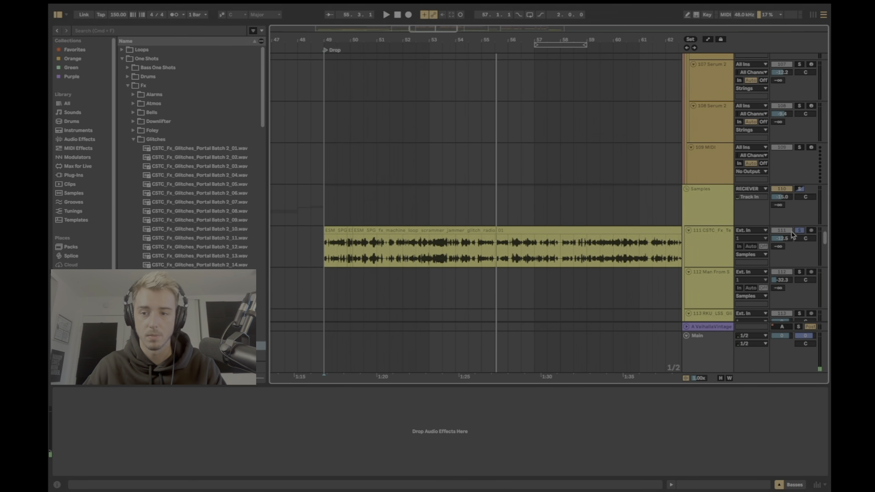
pyautogui.press('space')
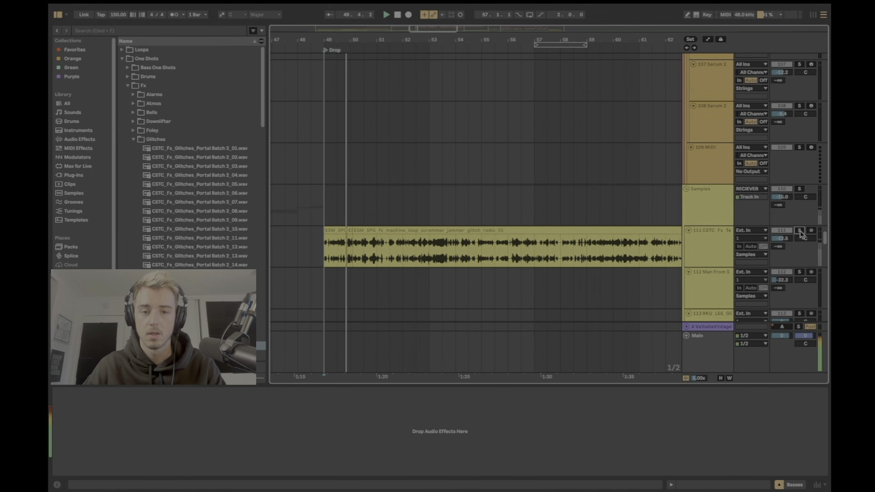
pyautogui.click(800, 231)
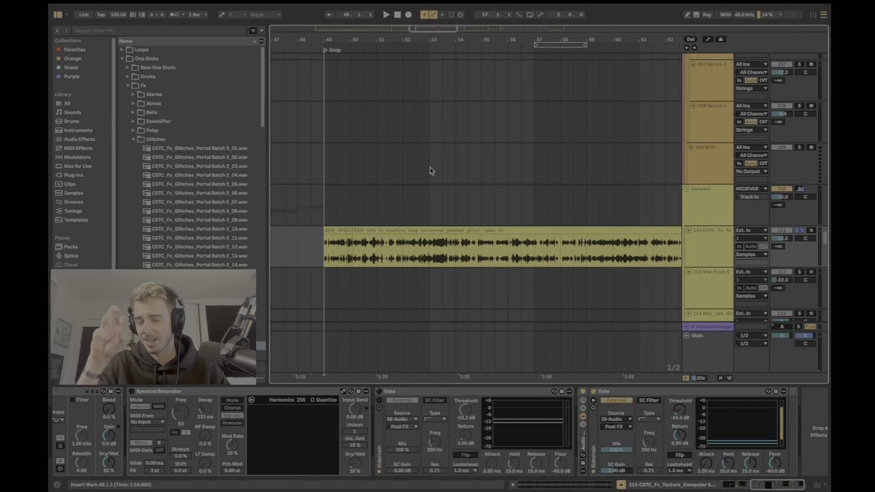
# Clear the solo and examine the bass clips from 49.1.1 and the glitch clips on Portal tracks 41 and 42
pyautogui.moveTo(825, 238); pyautogui.dragTo(825, 90)
pyautogui.click(321, 125)
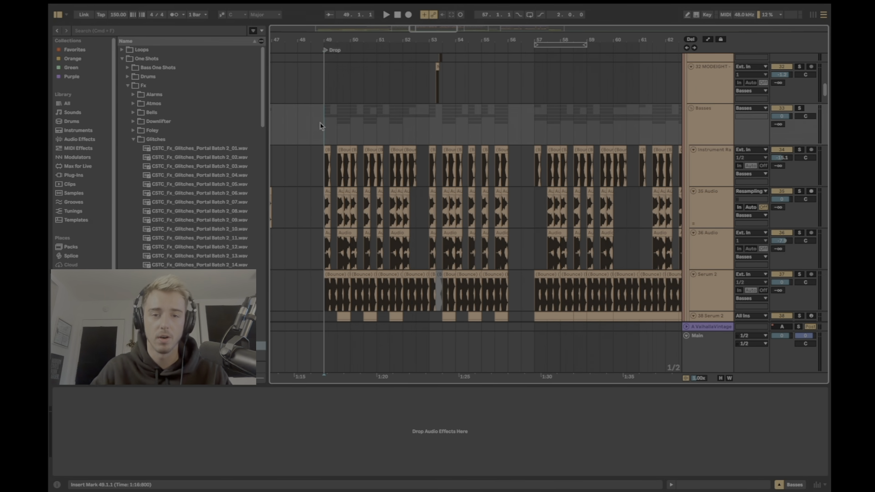
pyautogui.scroll(-5, 360, 108)
pyautogui.scroll(2, 364, 113)
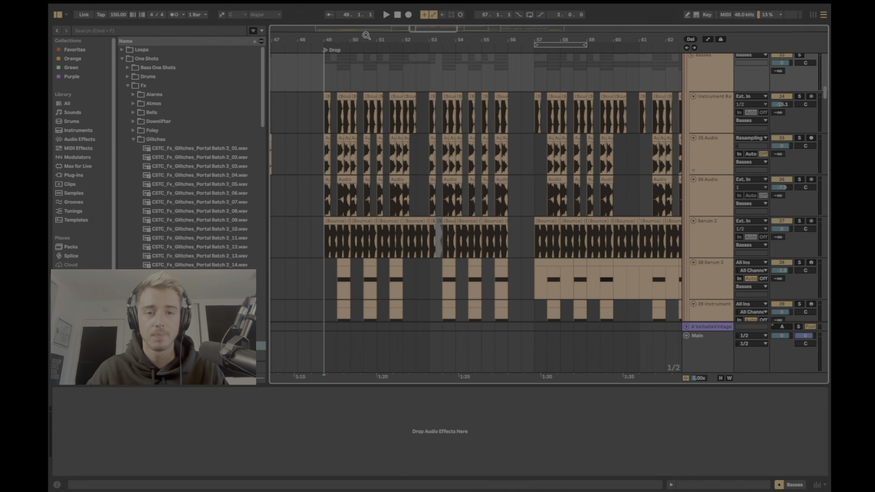
pyautogui.moveTo(367, 36); pyautogui.dragTo(339, 50)
pyautogui.scroll(1, 347, 112)
pyautogui.scroll(-16, 348, 114)
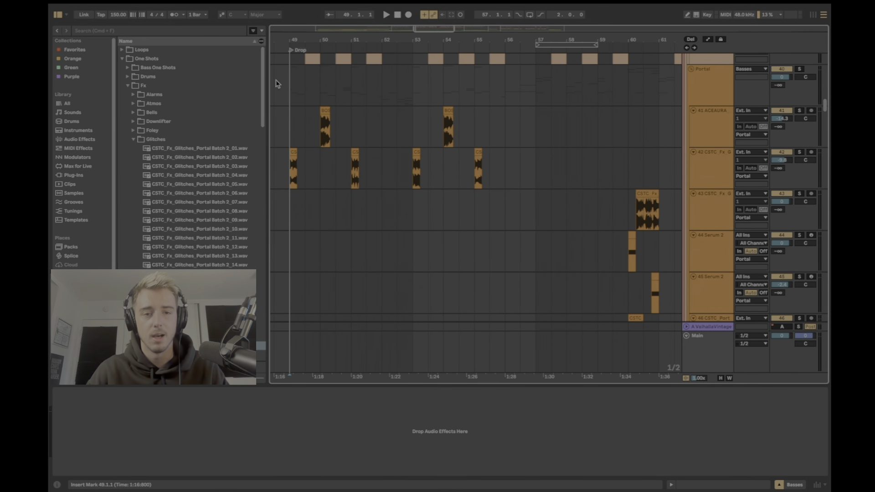
pyautogui.click(291, 101)
# Examine the Portal group's glitch clips around the second half of the drop at 57.1.1, on tracks 51 to 62
pyautogui.moveTo(346, 40); pyautogui.dragTo(319, 28)
pyautogui.scroll(-5, 506, 210)
pyautogui.scroll(8, 504, 215)
pyautogui.moveTo(826, 104); pyautogui.dragTo(826, 128)
pyautogui.click(383, 107)
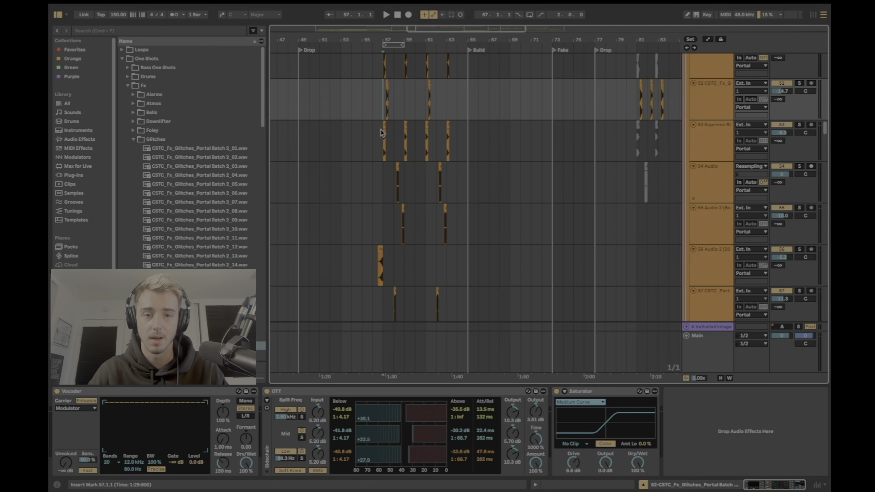
pyautogui.scroll(5, 406, 150)
pyautogui.moveTo(826, 122)
pyautogui.mouseDown()
pyautogui.moveTo(826, 93)
pyautogui.moveTo(826, 132)
pyautogui.mouseUp()
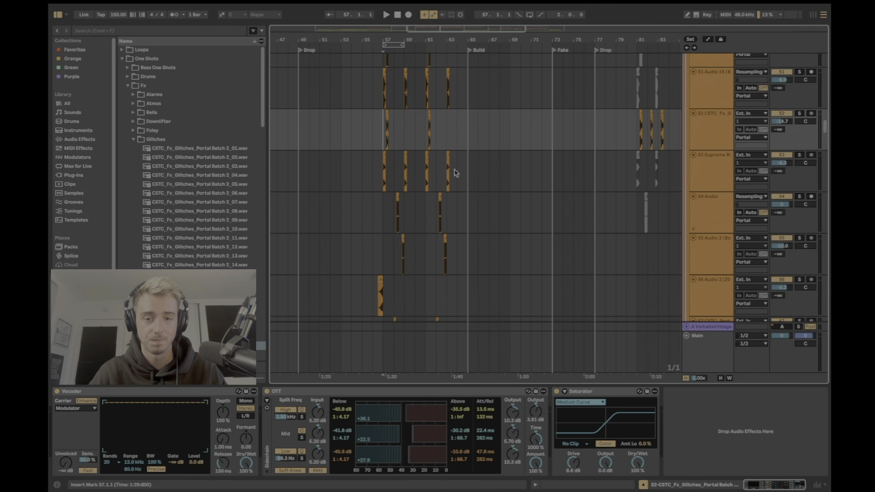
pyautogui.scroll(-5, 416, 189)
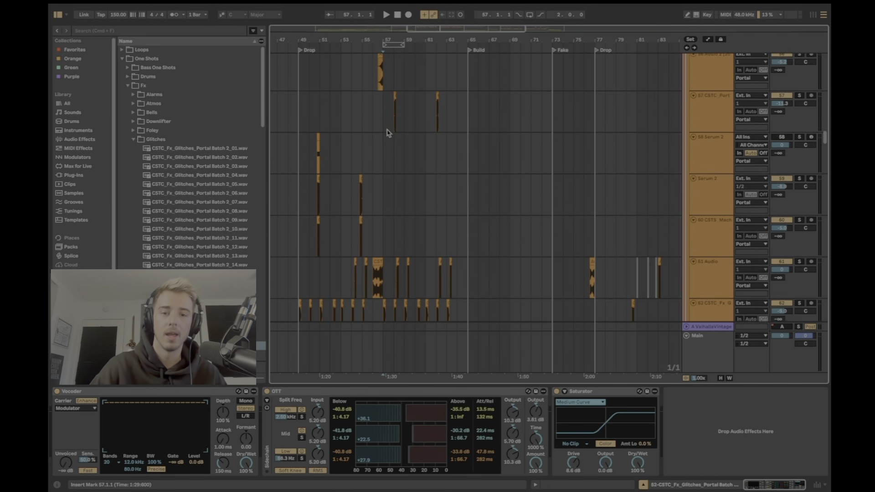